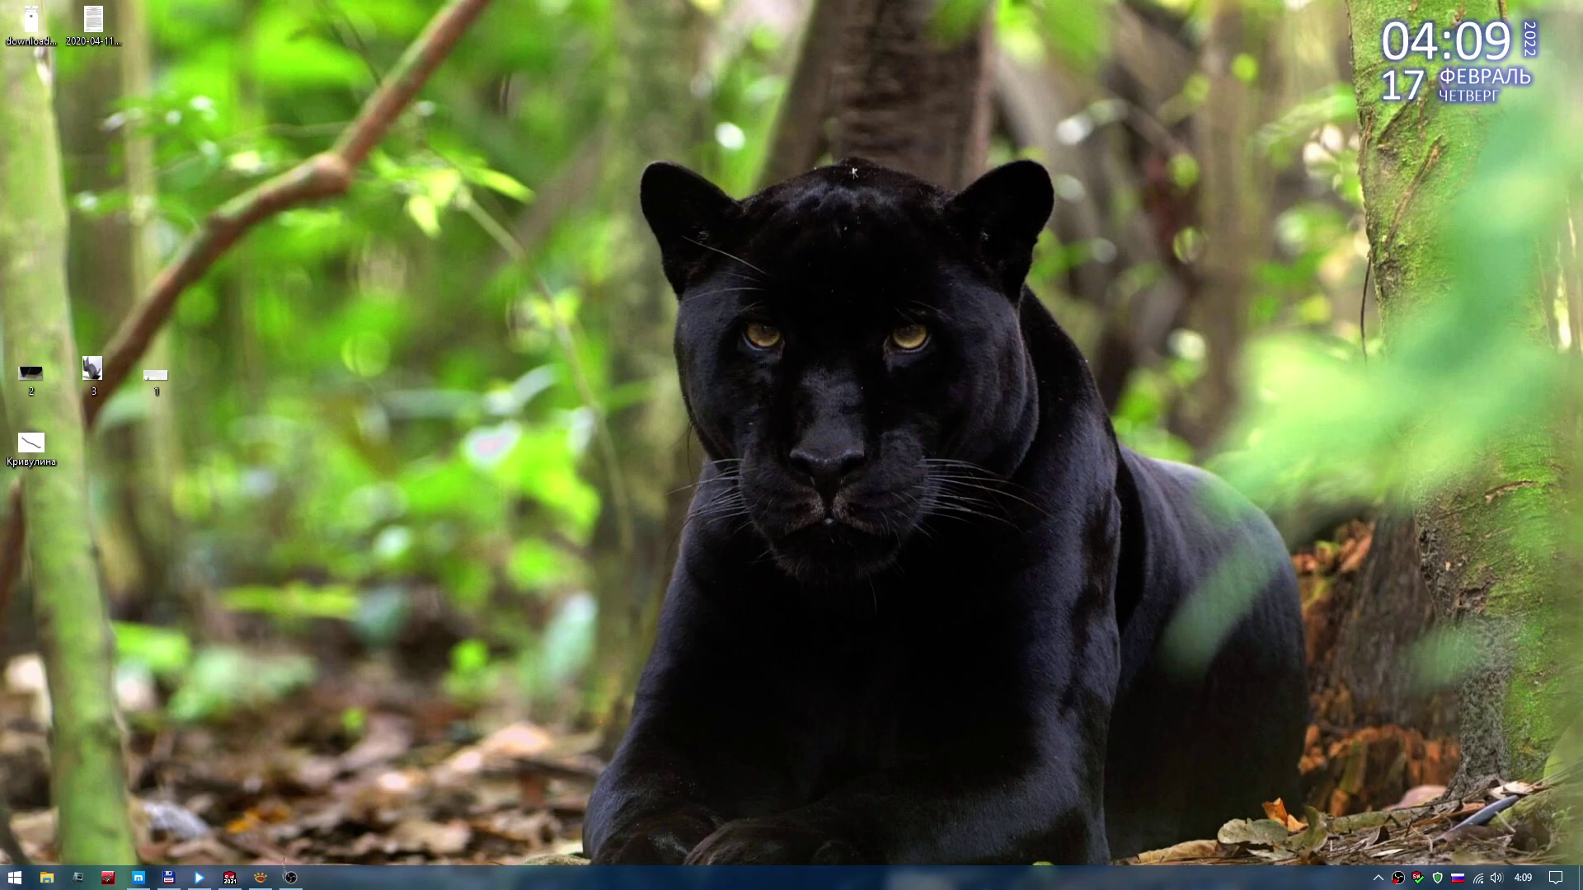
Open the 1.png forum screenshot in XnView, highlight the question's first two lines, then view 2.png.
double_click(159, 362)
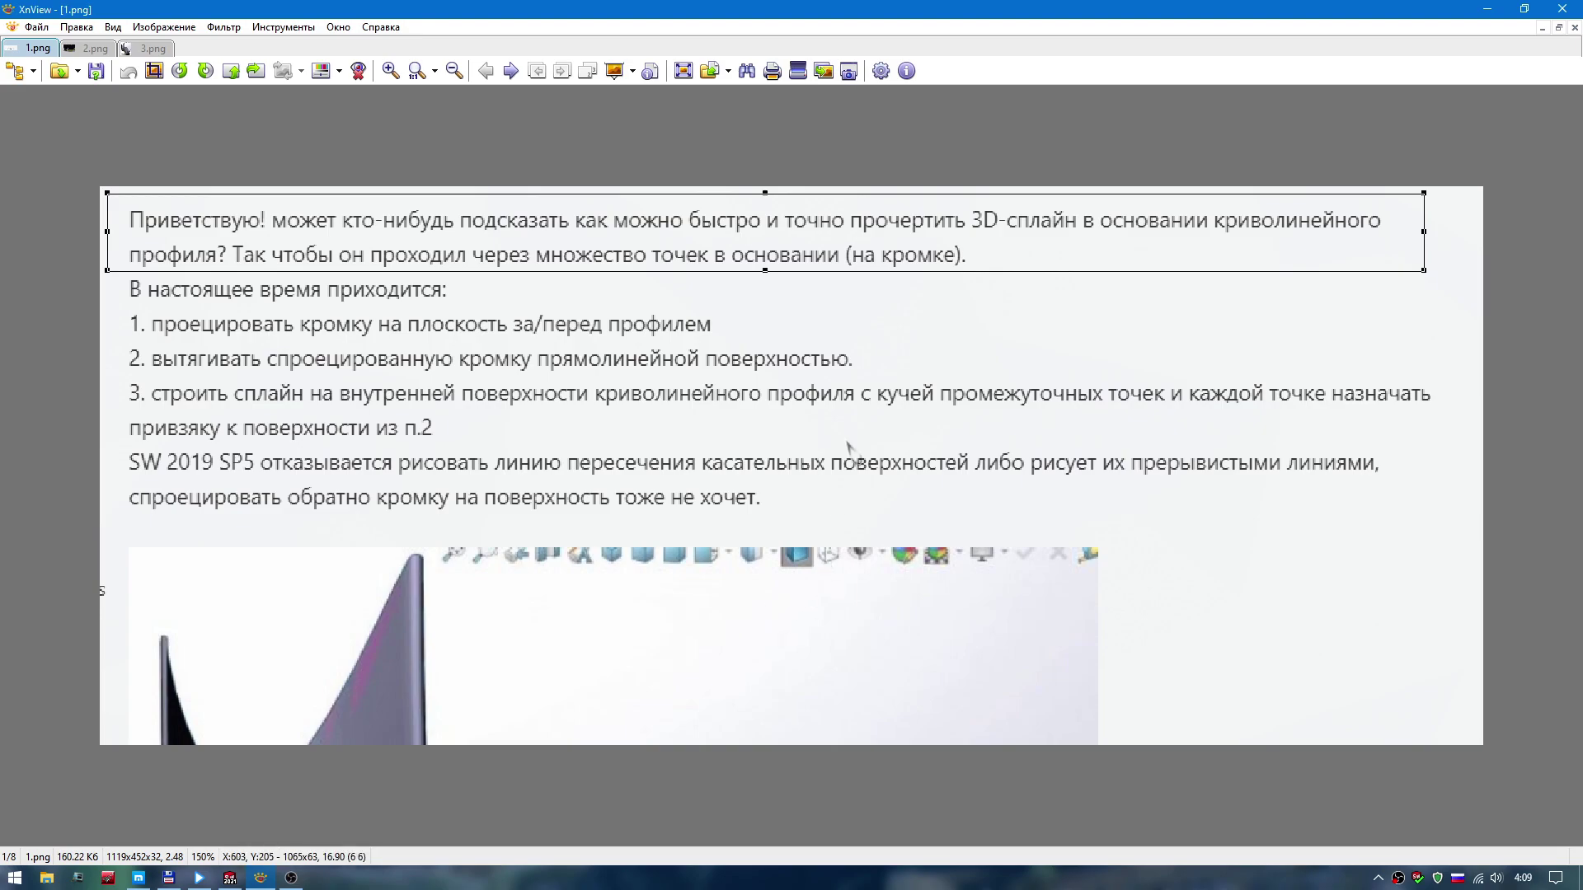
left_click(847, 446)
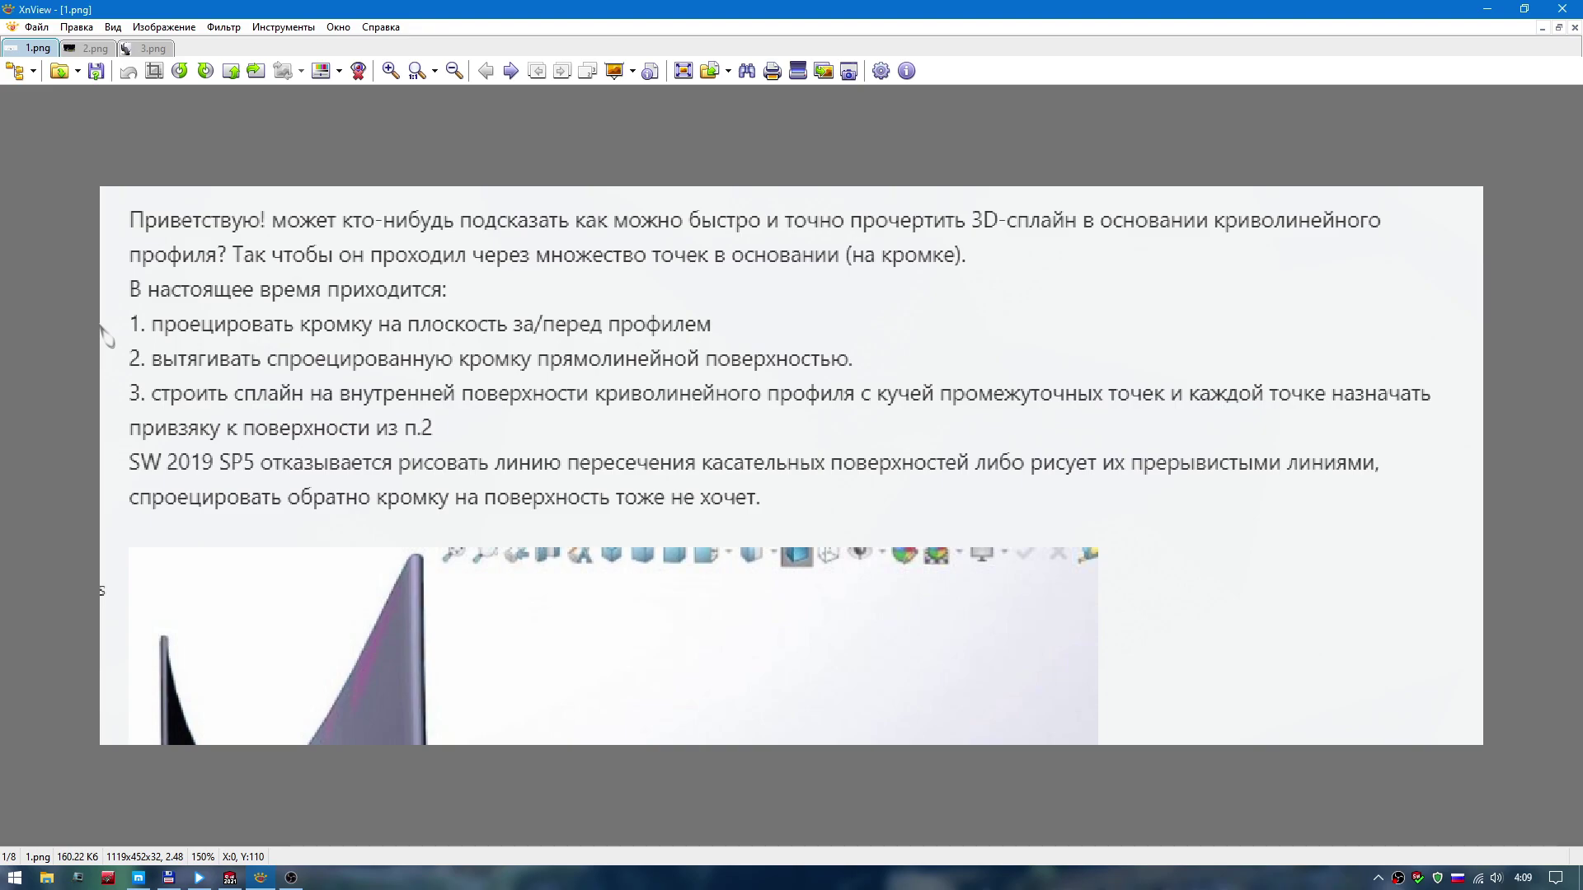
left_click_drag(108, 193, 1437, 275)
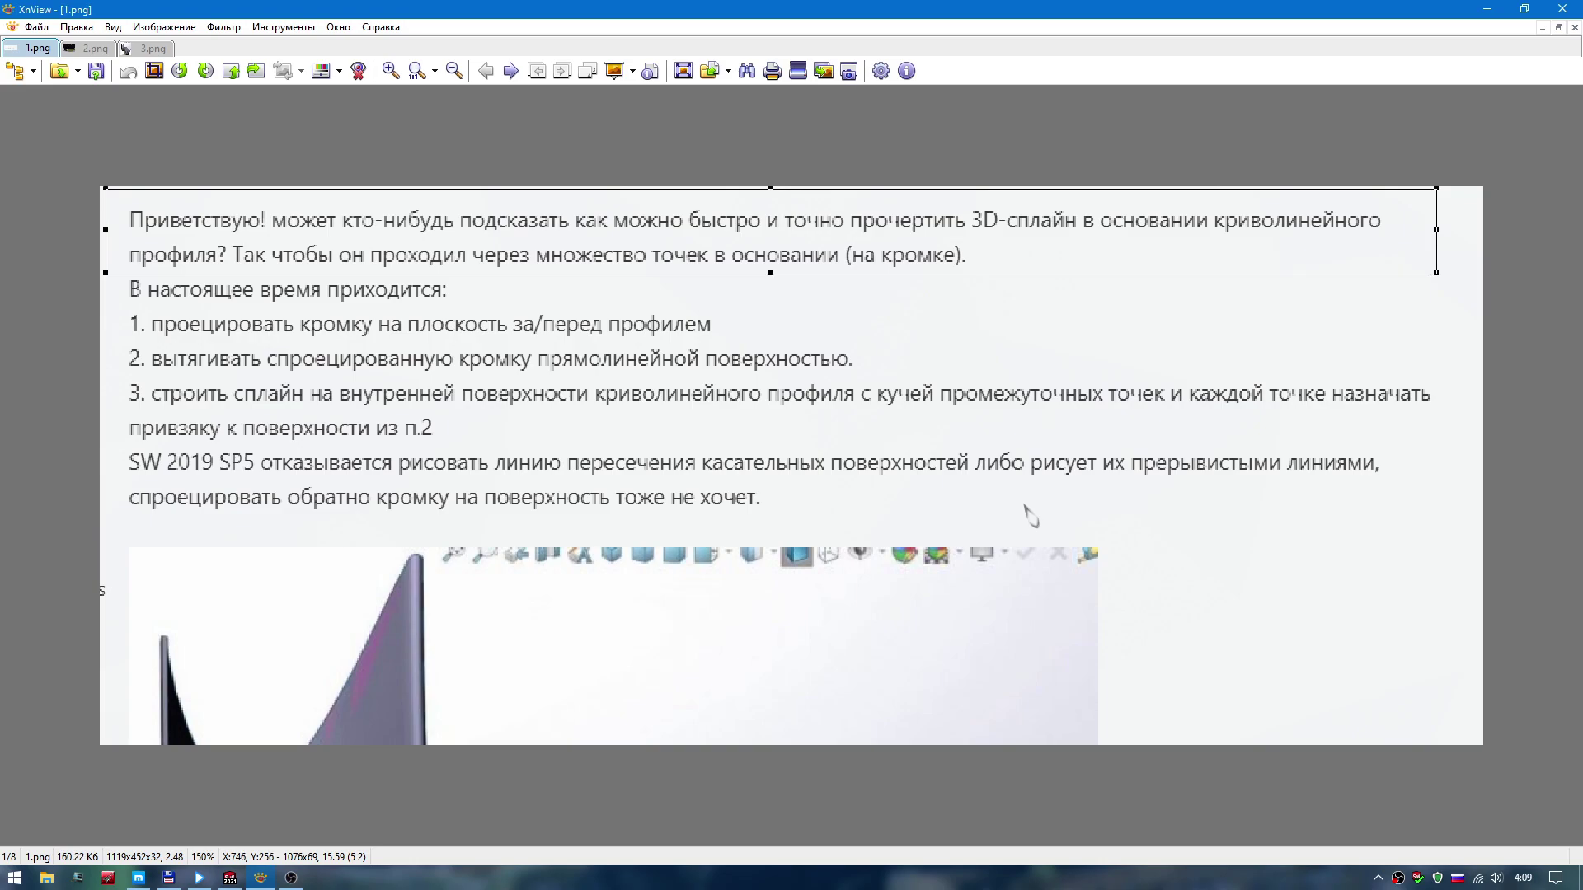
left_click(96, 49)
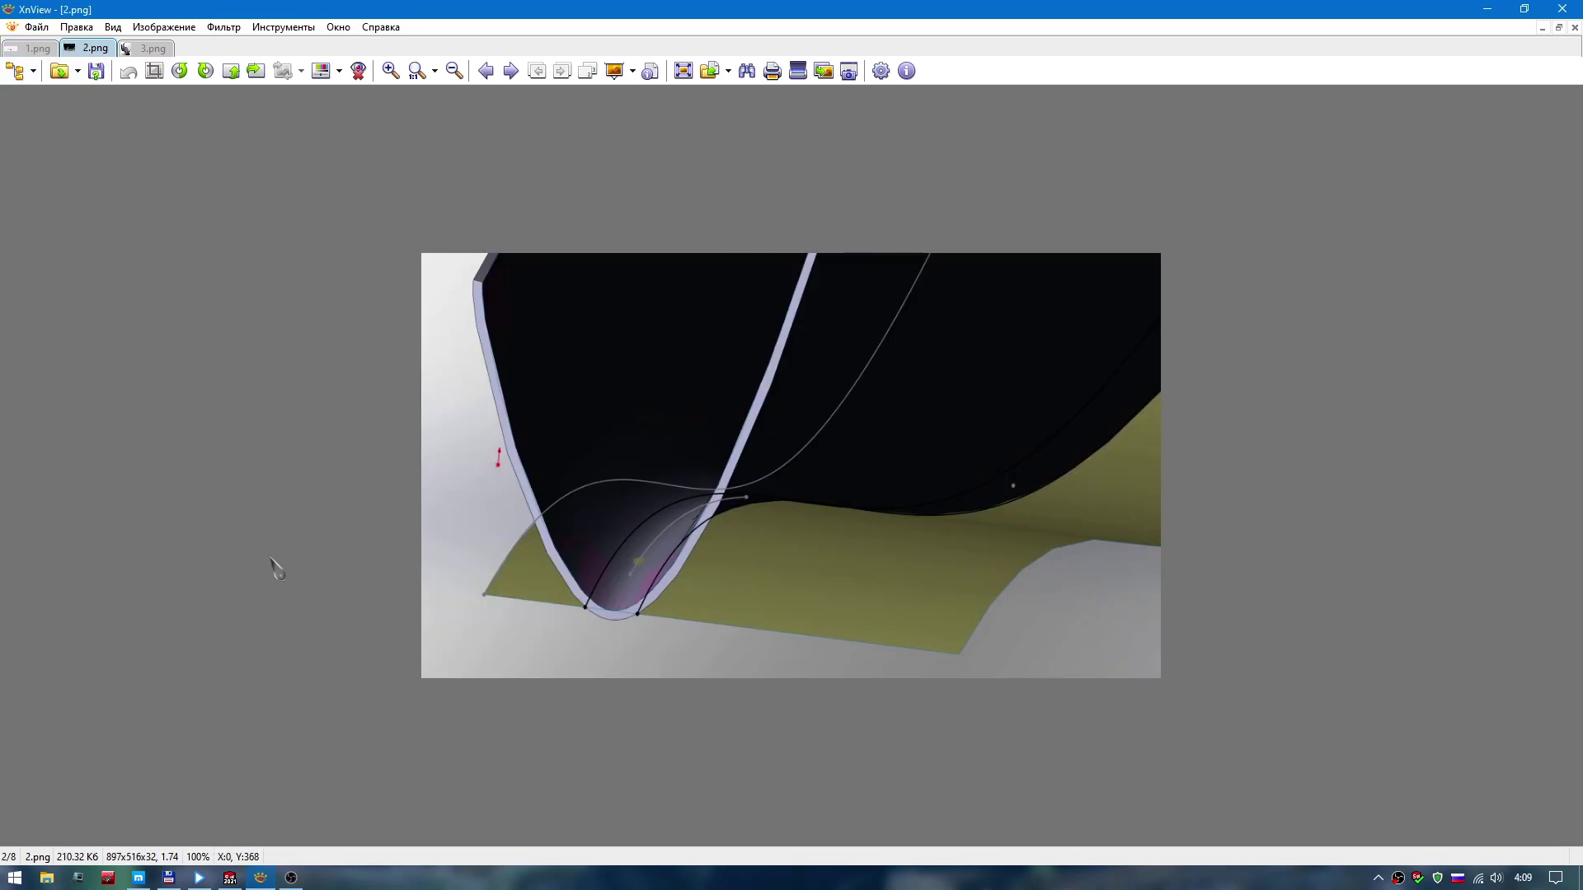
Compare the zoomed 2.png and 3.png model renders, then minimize XnView.
scroll(363, 540, "up", 1)
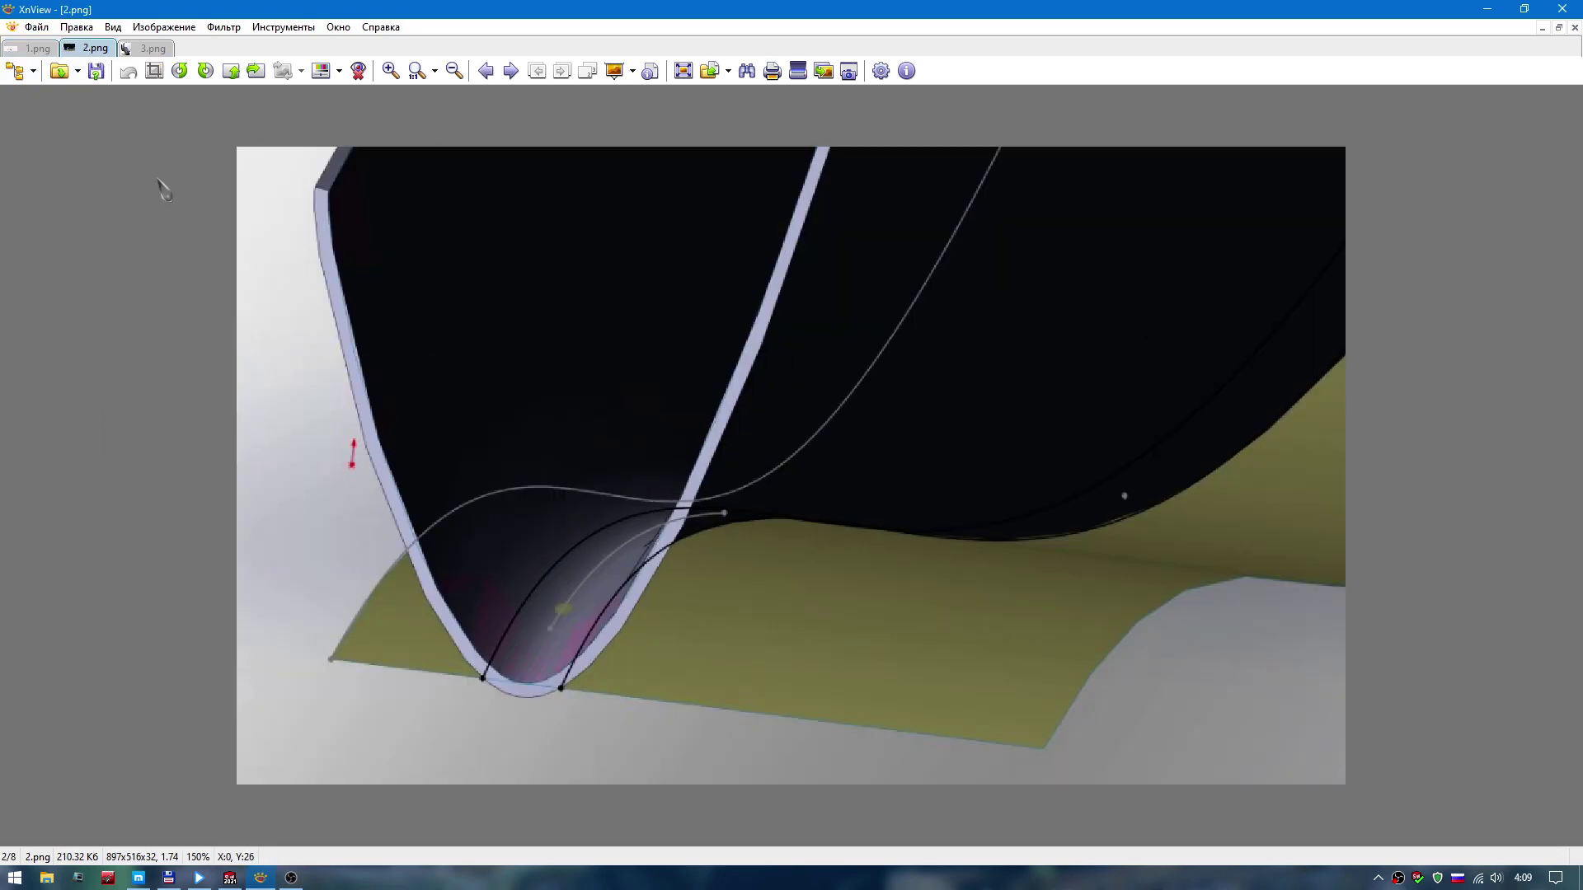
left_click(153, 49)
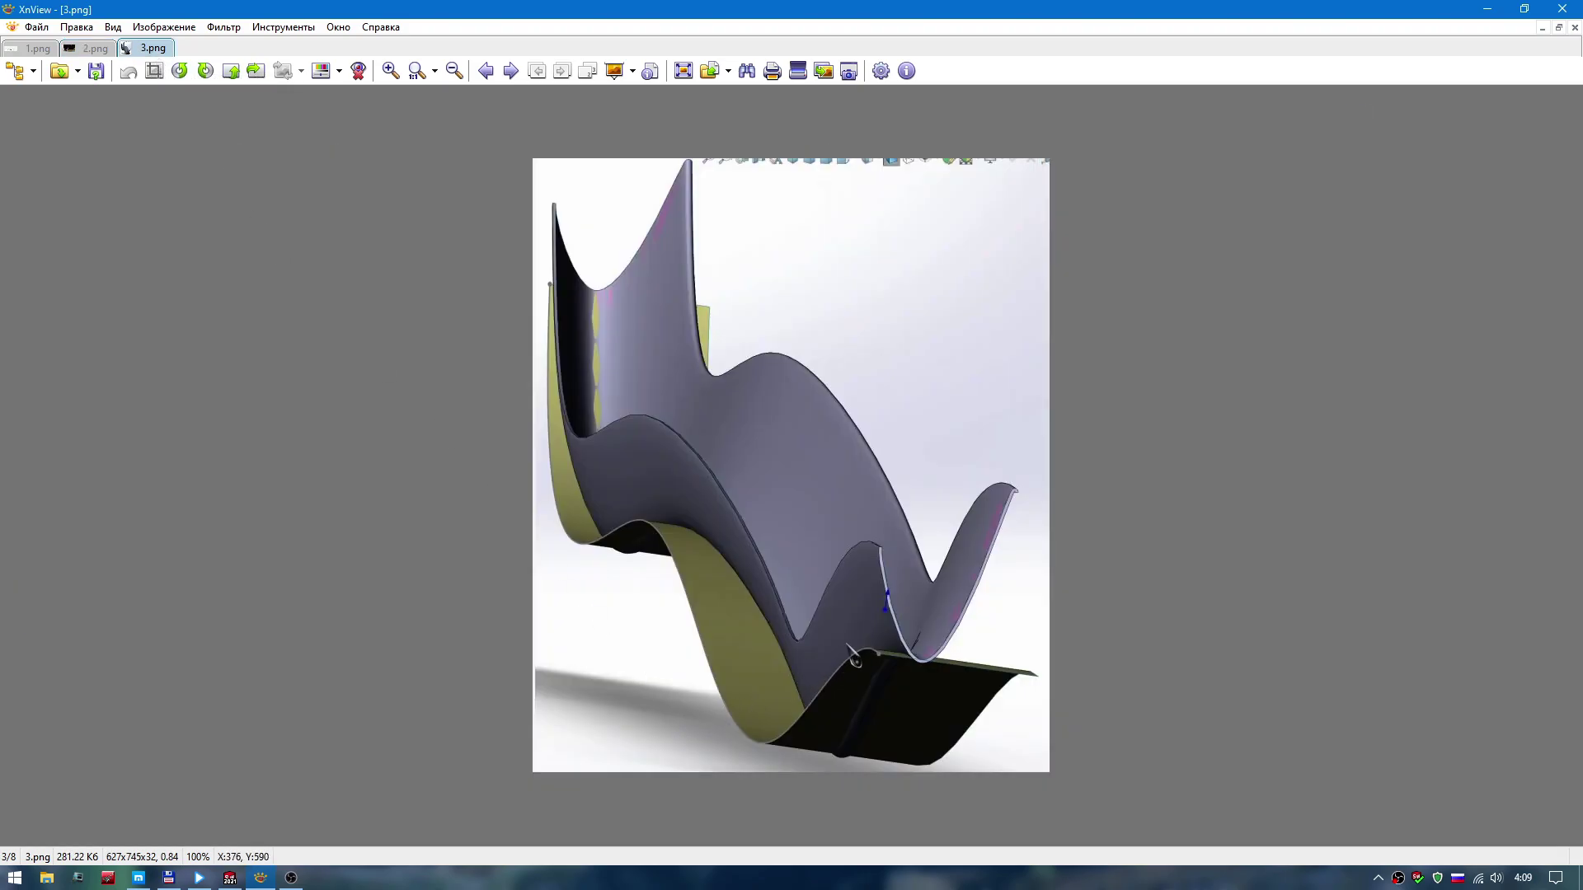
scroll(850, 644, "up", 1)
scroll(851, 642, "up", 1)
scroll(856, 654, "down", 1)
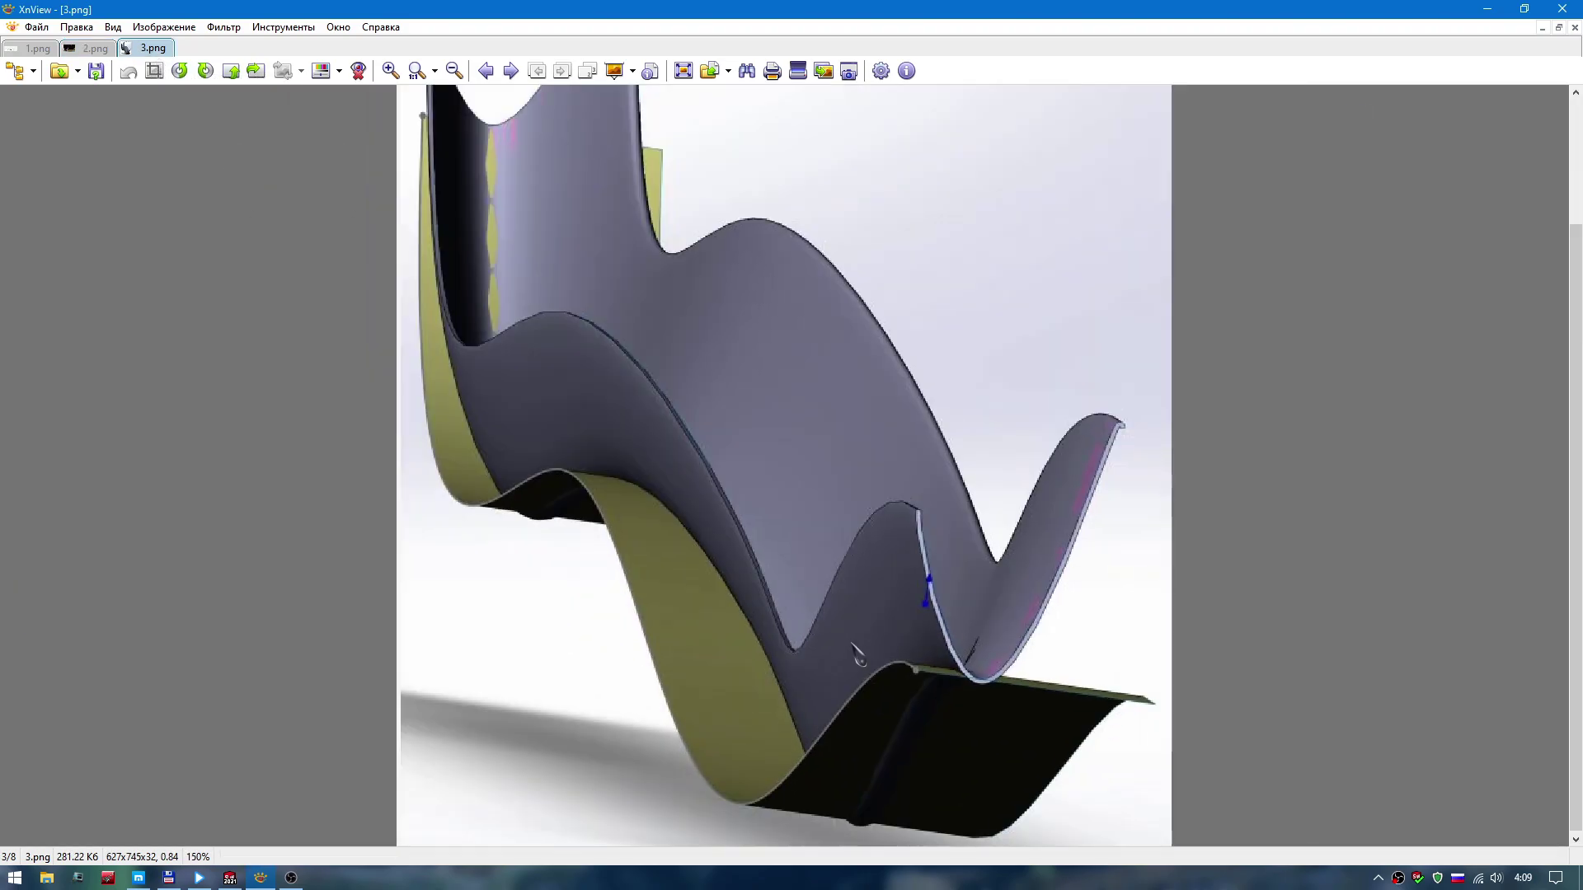
left_click(110, 51)
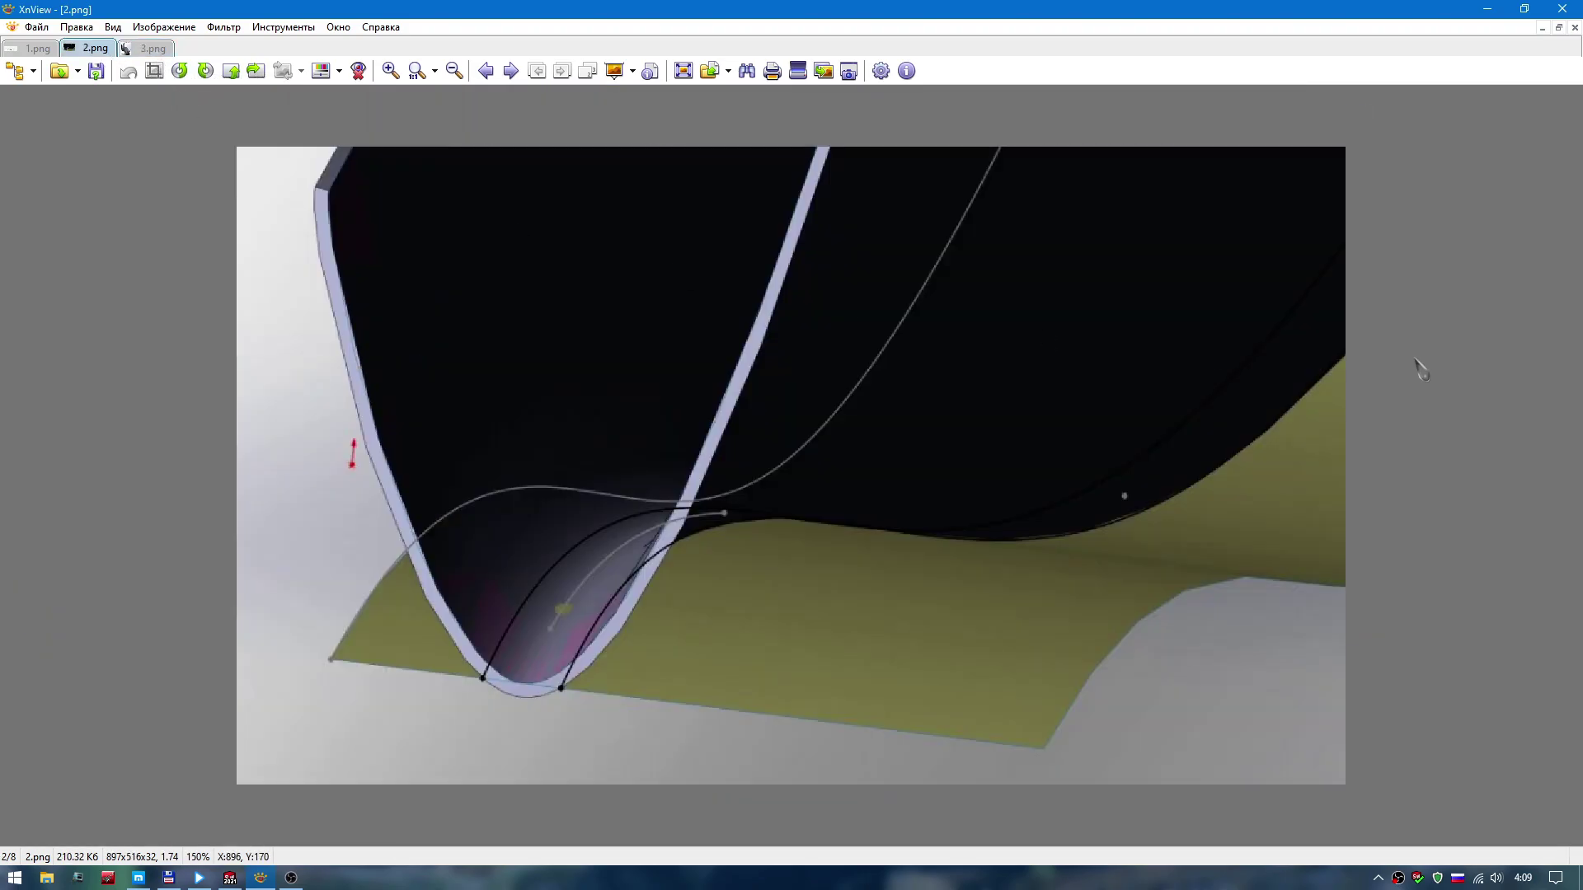
left_click(1493, 12)
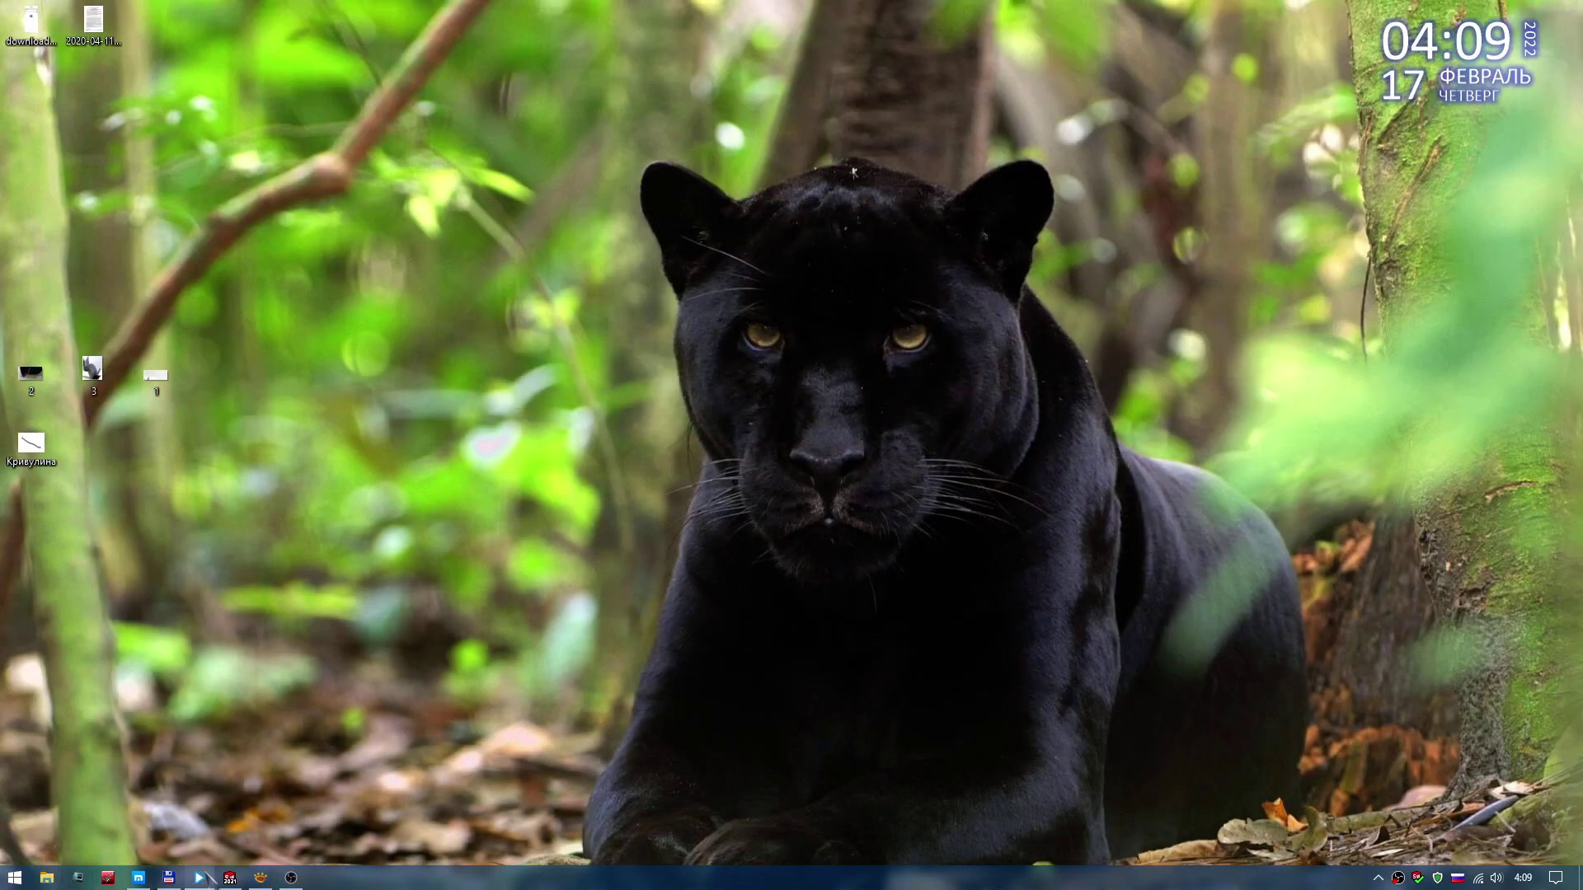
Back in SOLIDWORKS, try deleting both 3D sketches and dismiss the frozen-features warnings.
left_click(230, 877)
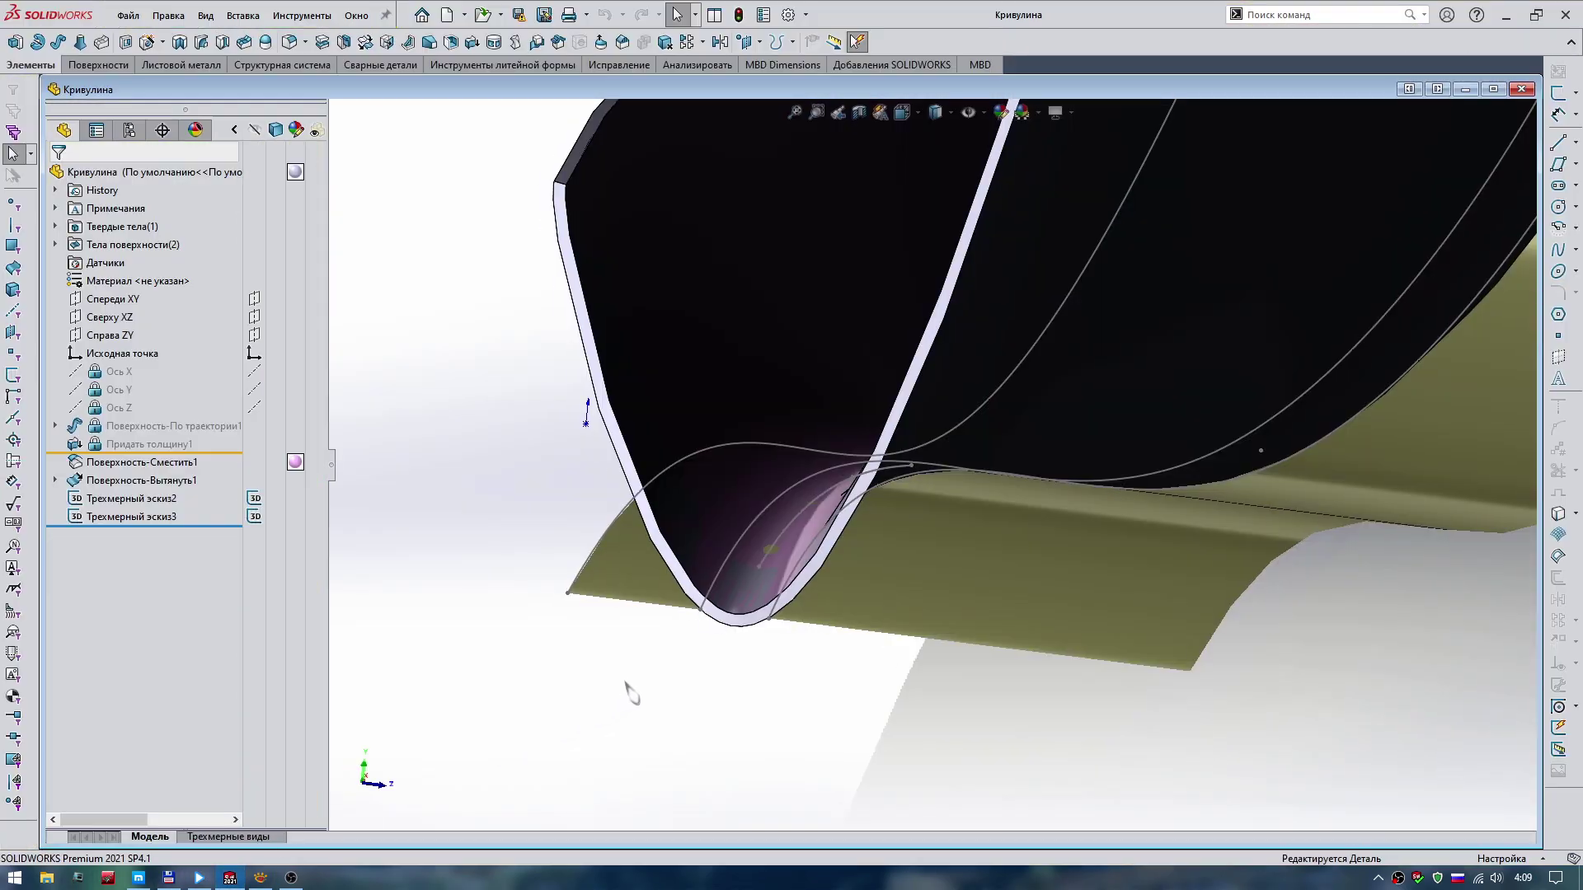
mouse_move(632, 695)
middle_mouse_down()
mouse_move(709, 687)
mouse_move(903, 596)
mouse_move(904, 610)
mouse_move(239, 535)
middle_mouse_up()
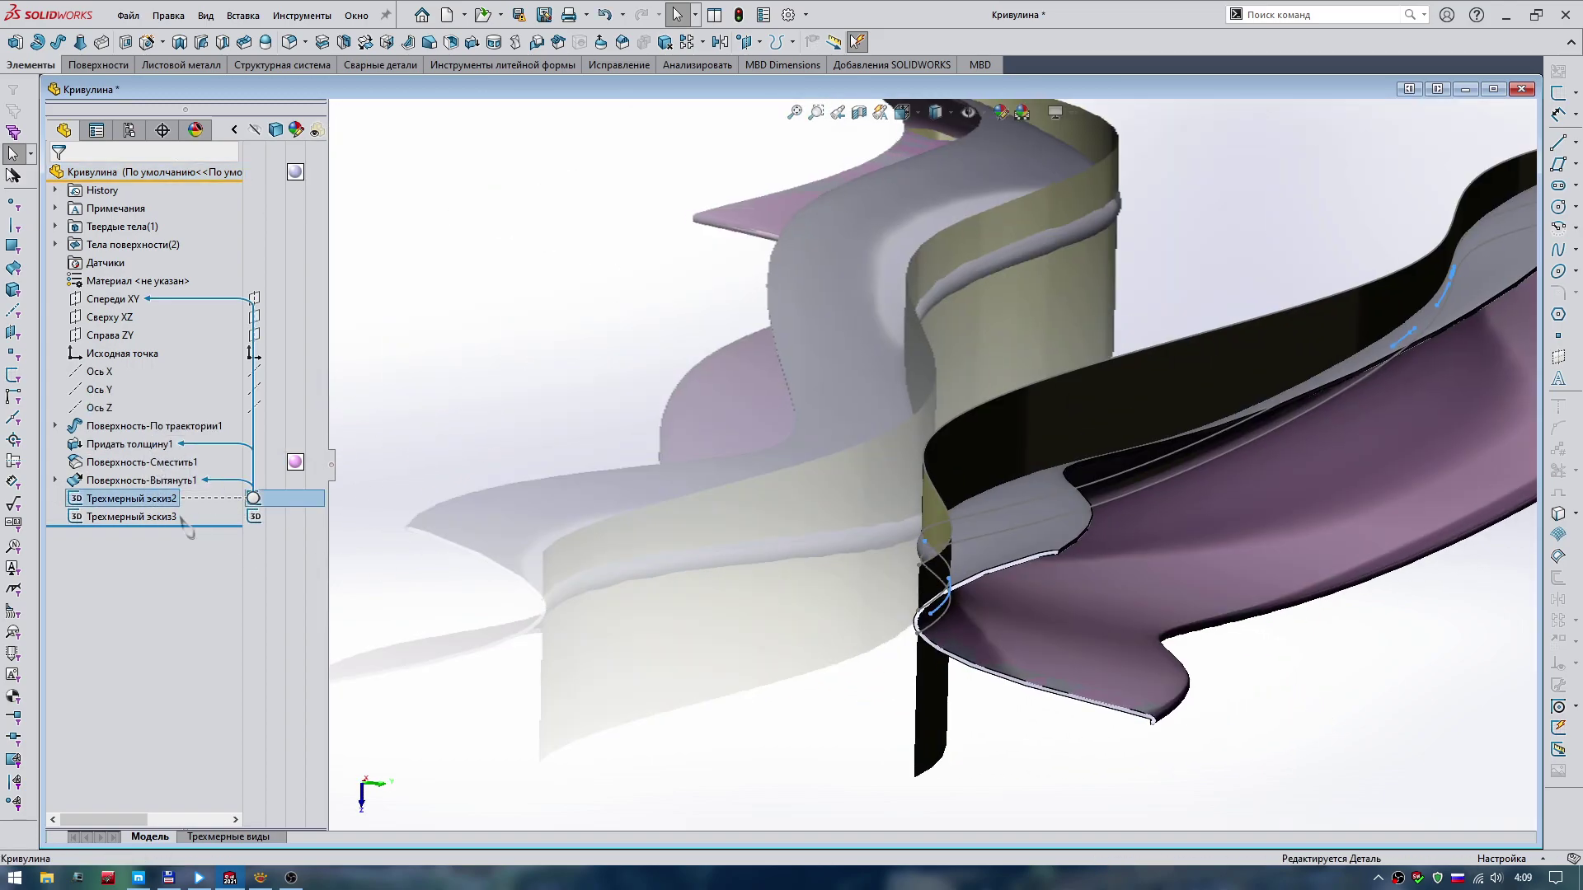
left_click(169, 517)
left_click(137, 500, "ctrl")
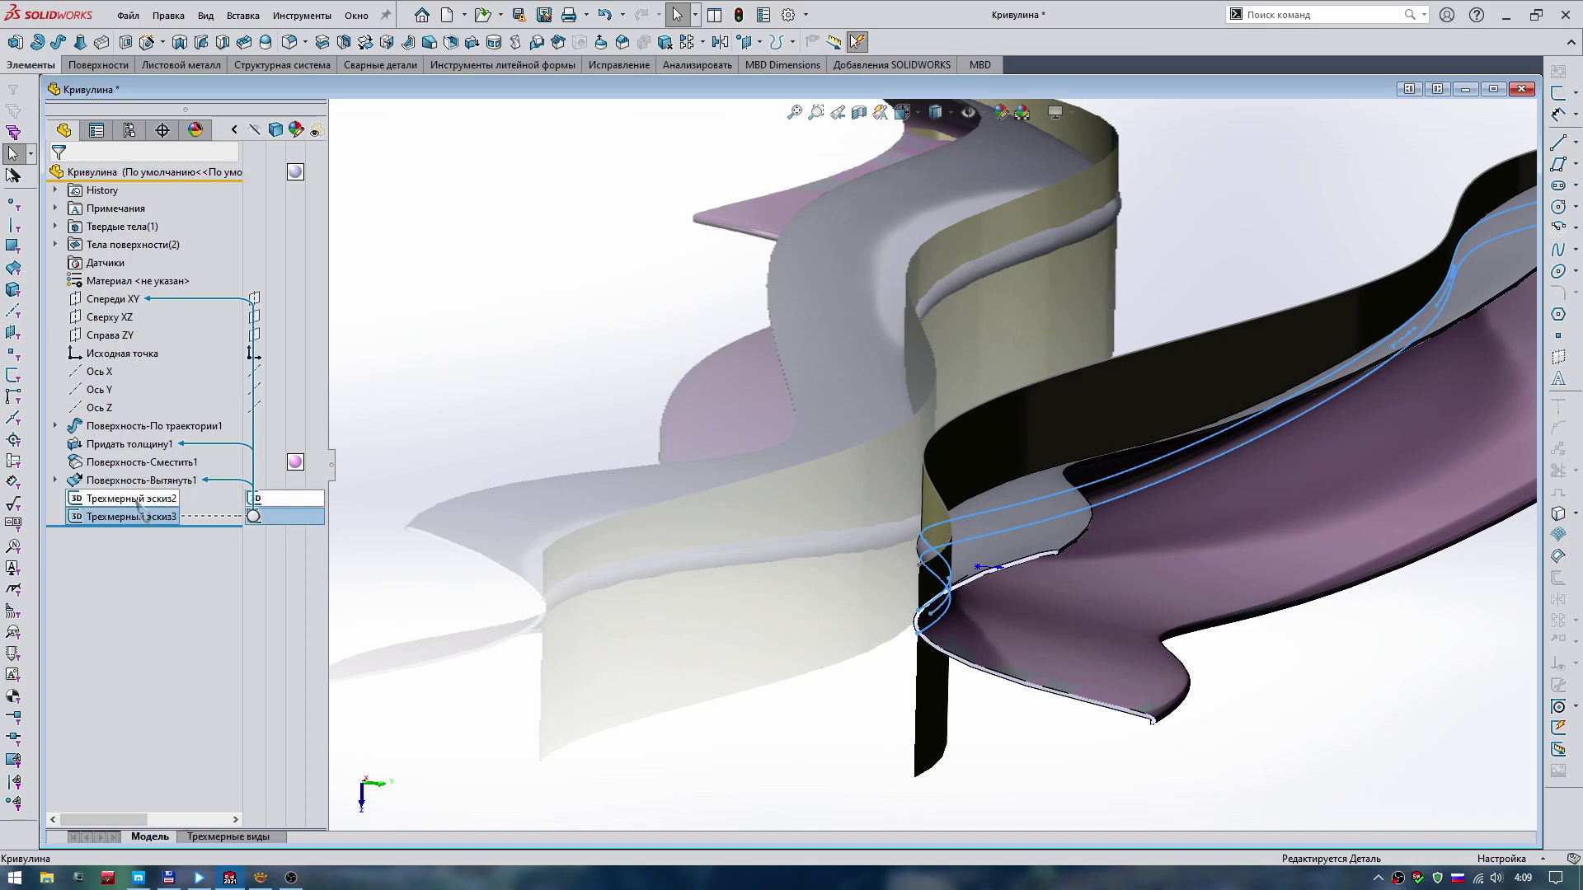
right_click(137, 500)
left_click(183, 571)
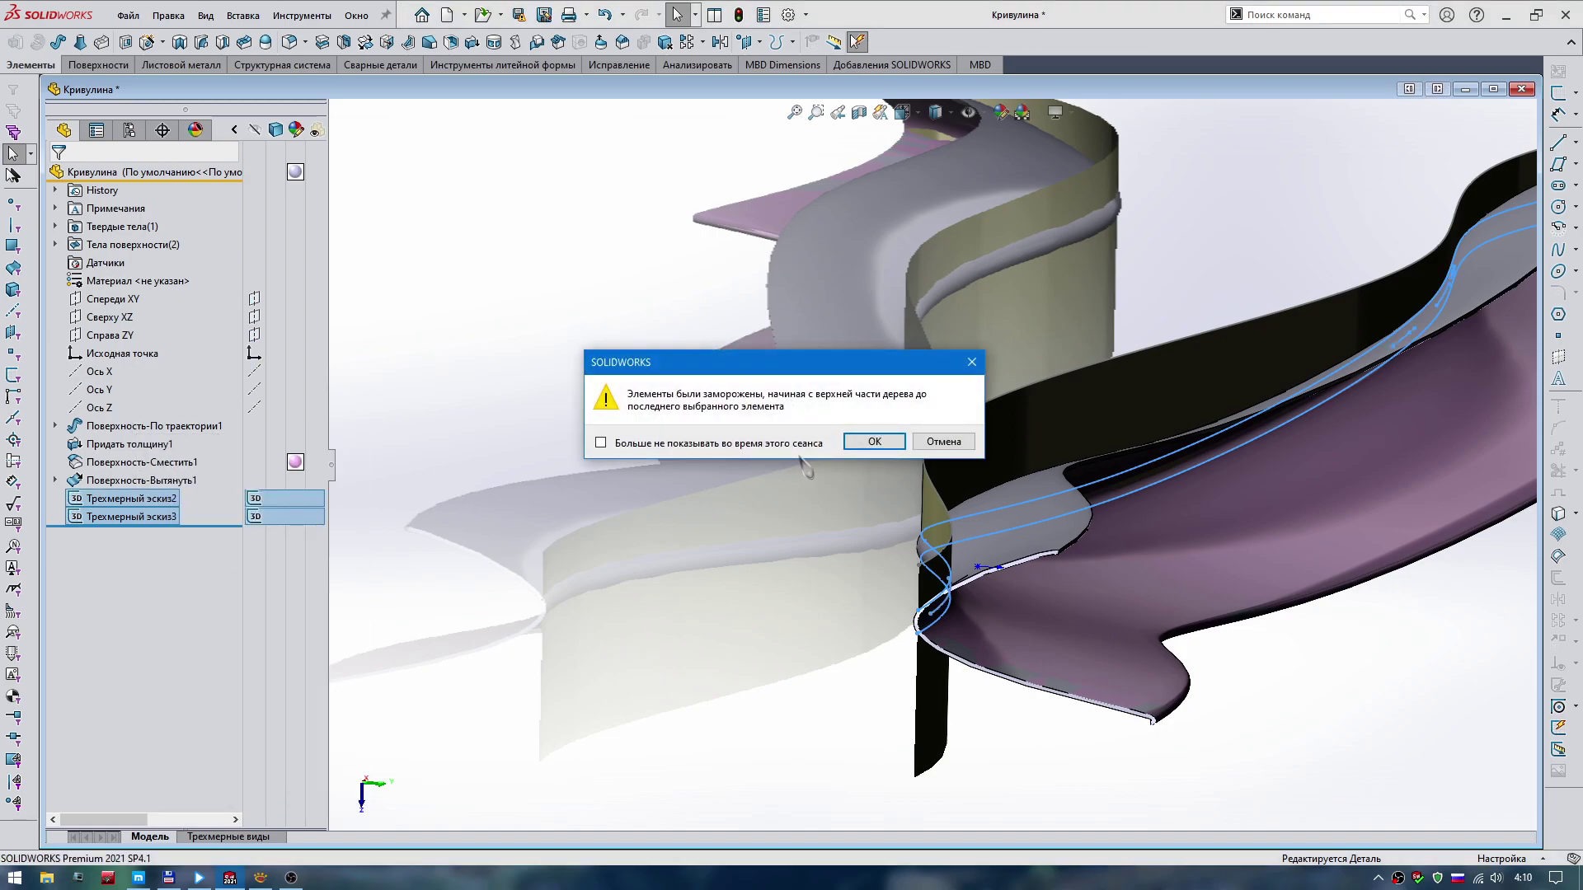
left_click(945, 443)
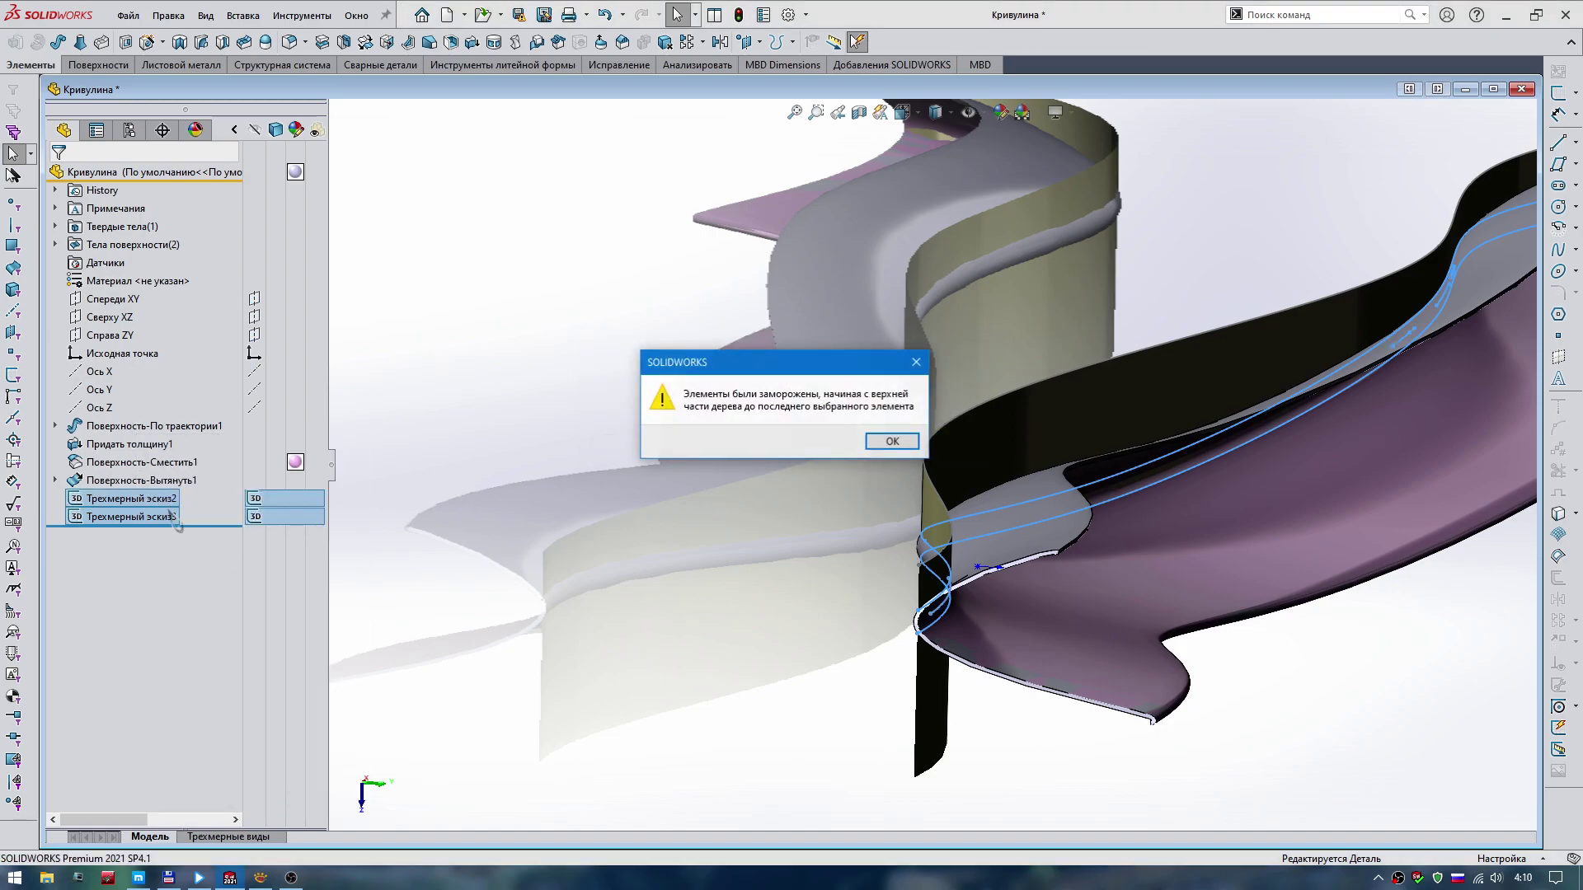
left_click(892, 442)
Delete Трехмерный эскиз2 and Трехмерный эскиз3 again and confirm.
right_click(166, 528)
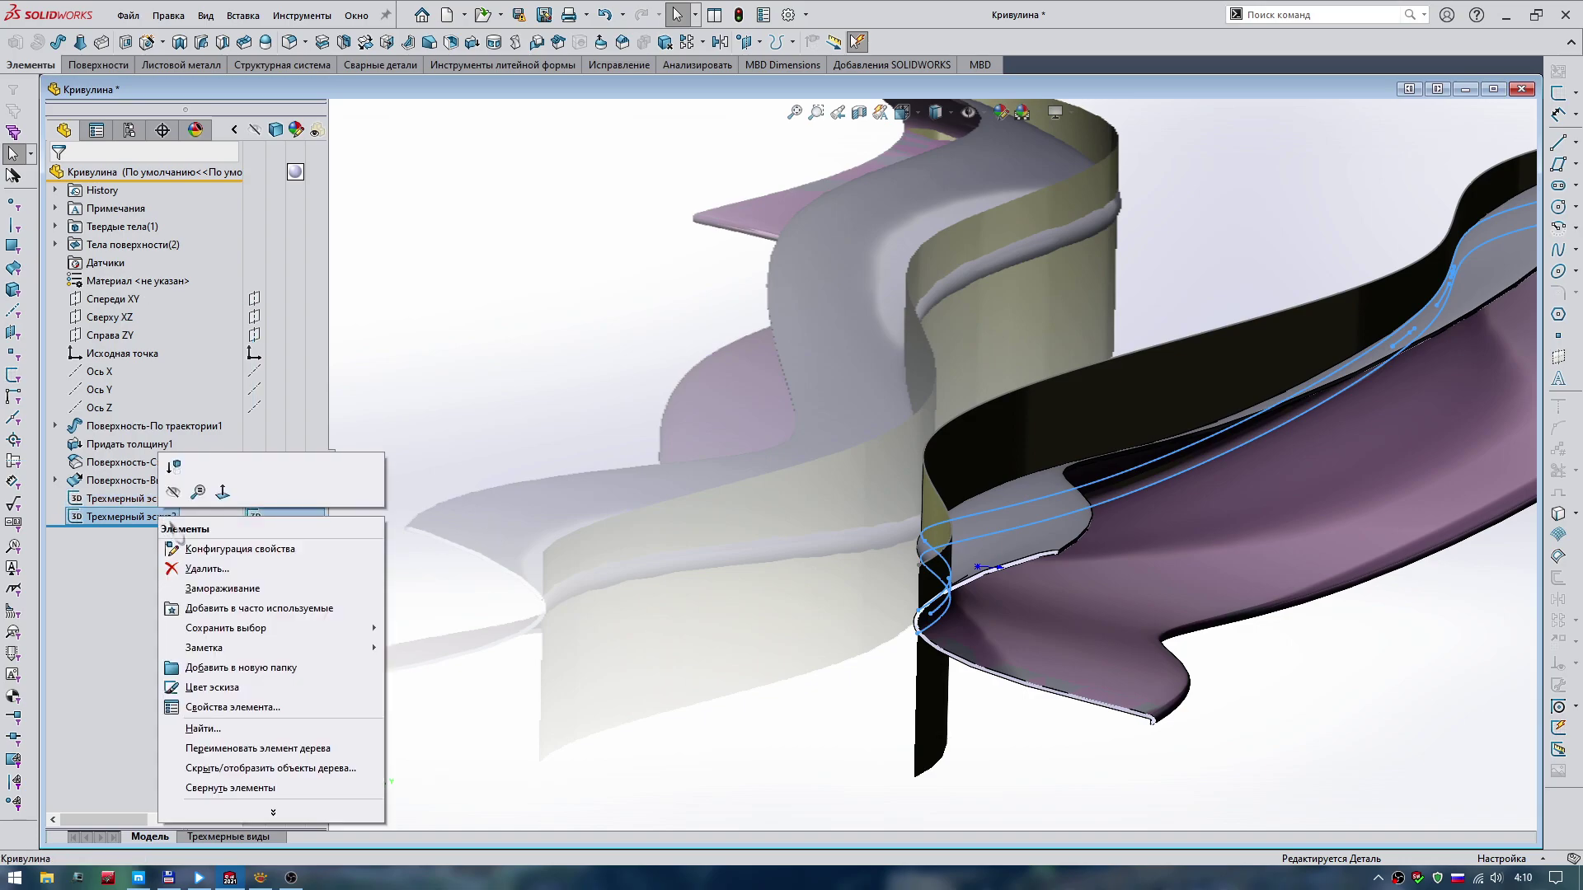
left_click(203, 571)
left_click(899, 232)
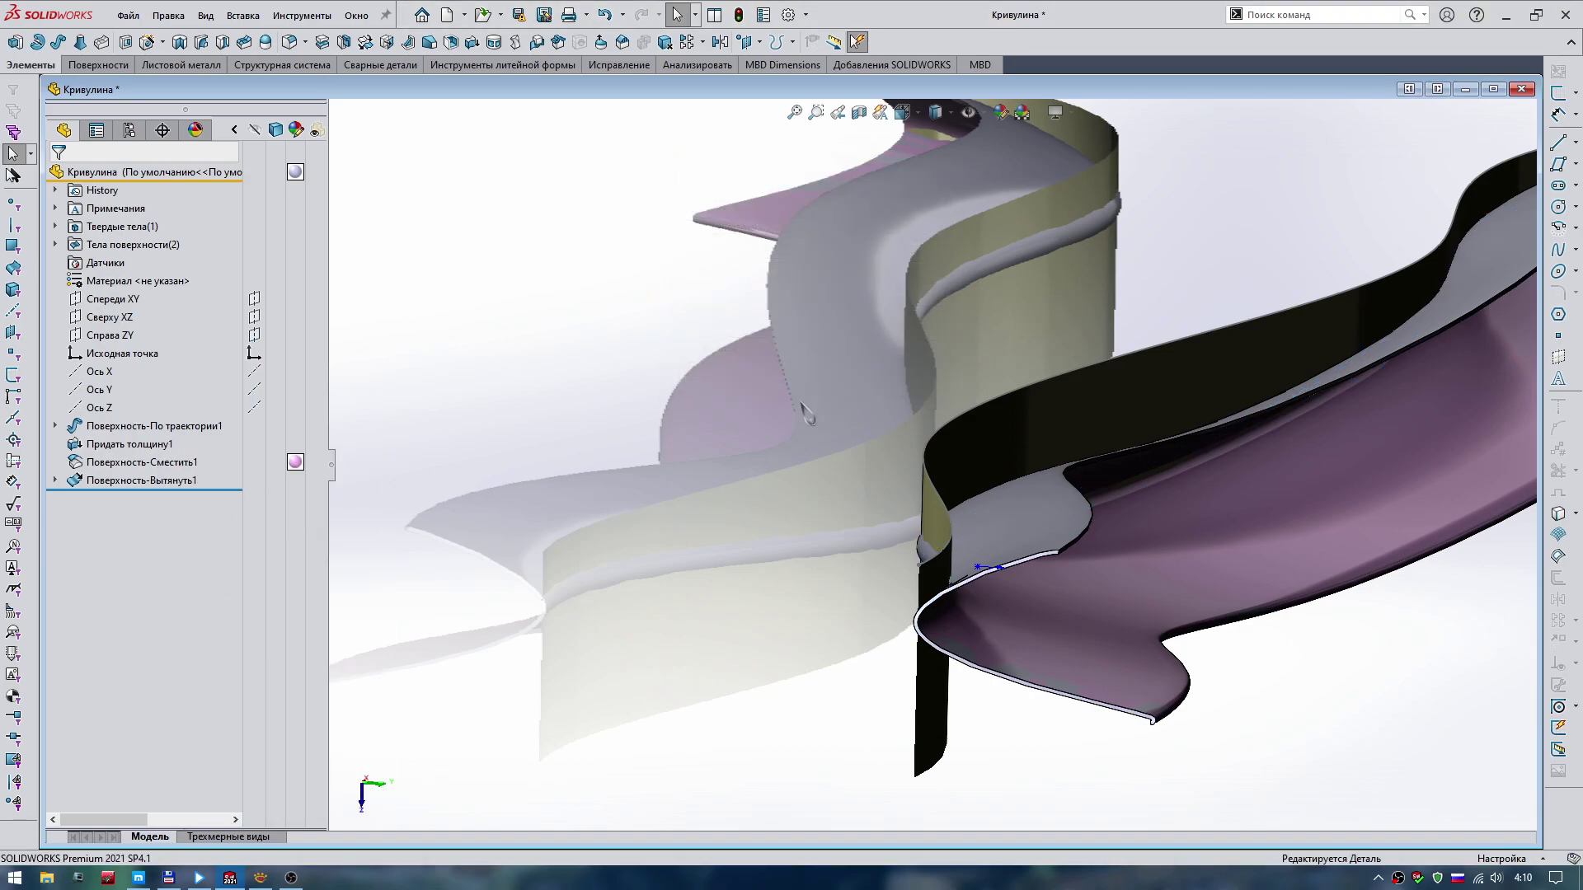
Delete the Поверхность-Сместить1 offset surface and fit the remaining body in view.
mouse_move(824, 371)
middle_mouse_down()
mouse_move(714, 482)
mouse_move(671, 462)
mouse_move(643, 478)
middle_mouse_up()
left_click(120, 463)
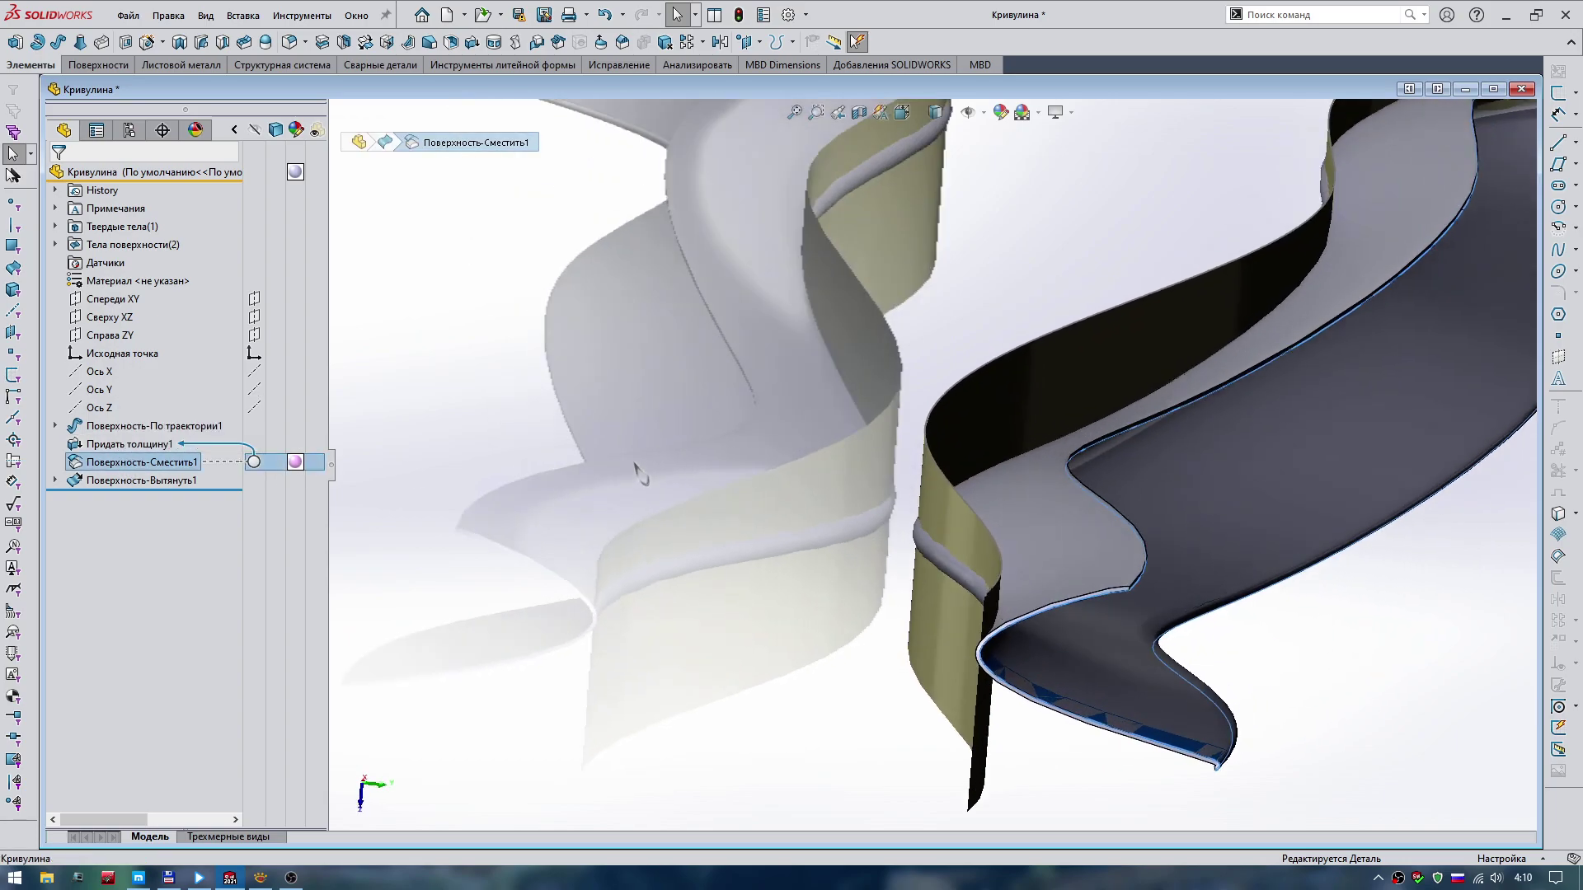
scroll(647, 484, "up", 2)
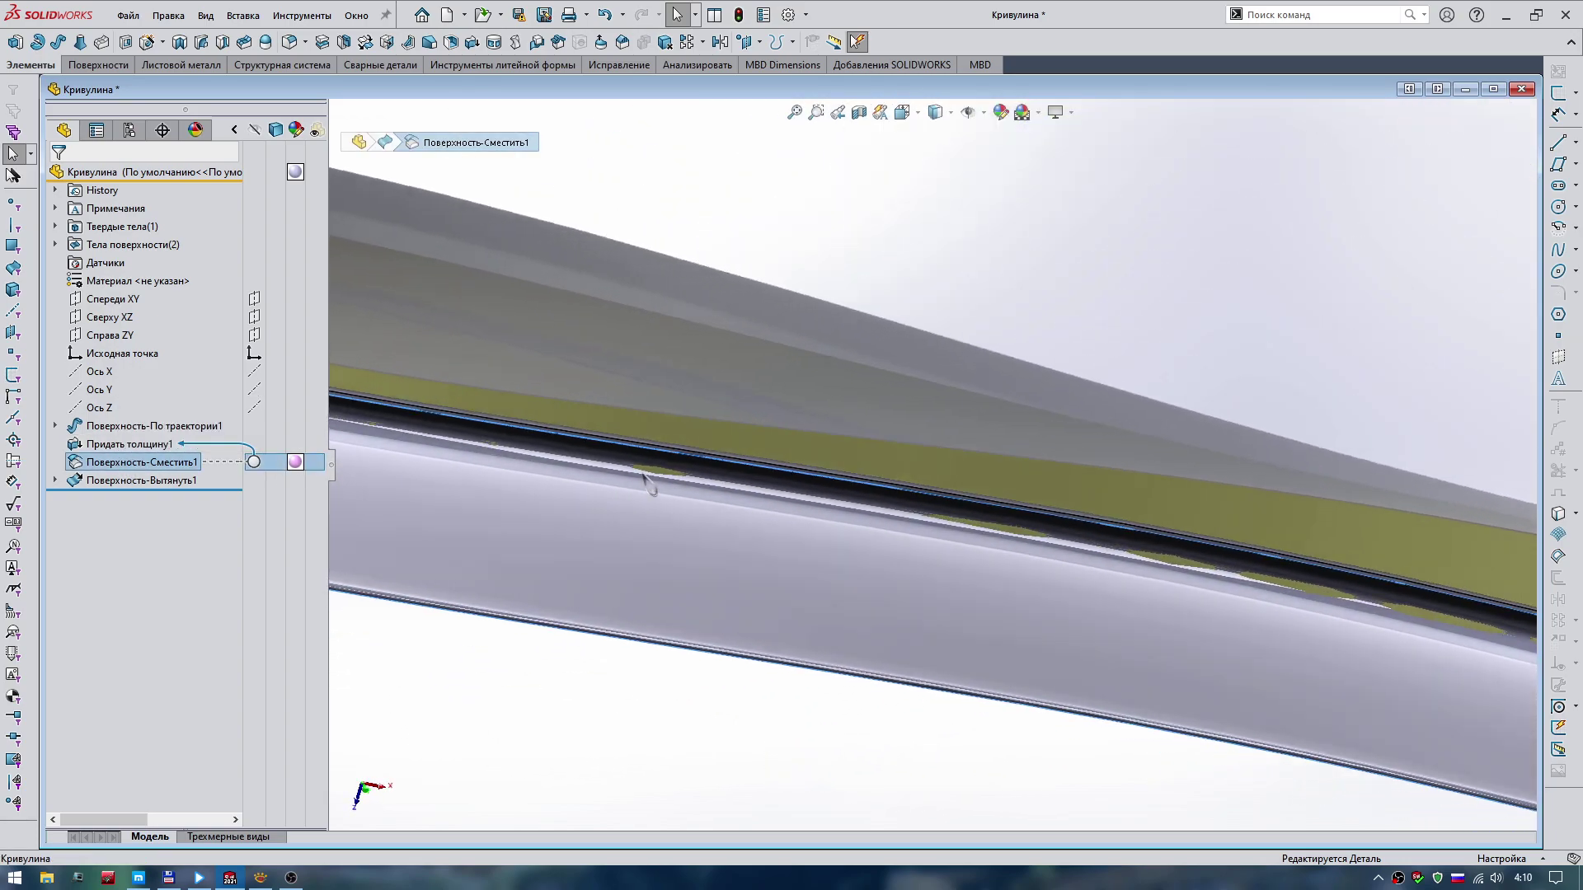
scroll(648, 482, "up", 5)
scroll(647, 478, "up", 2)
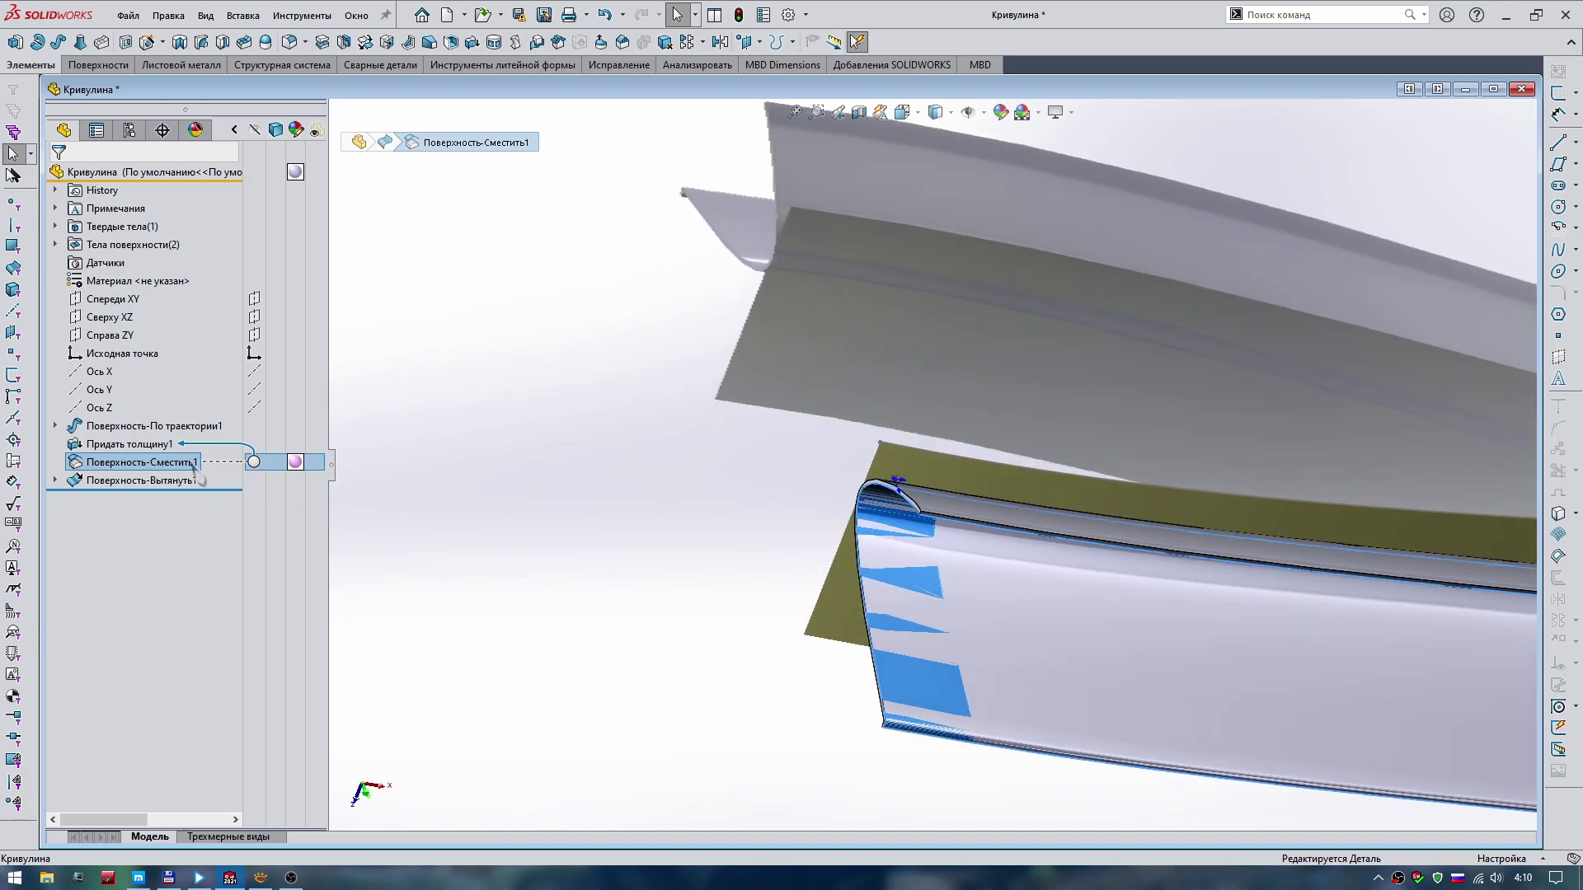
right_click(194, 467)
left_click(239, 554)
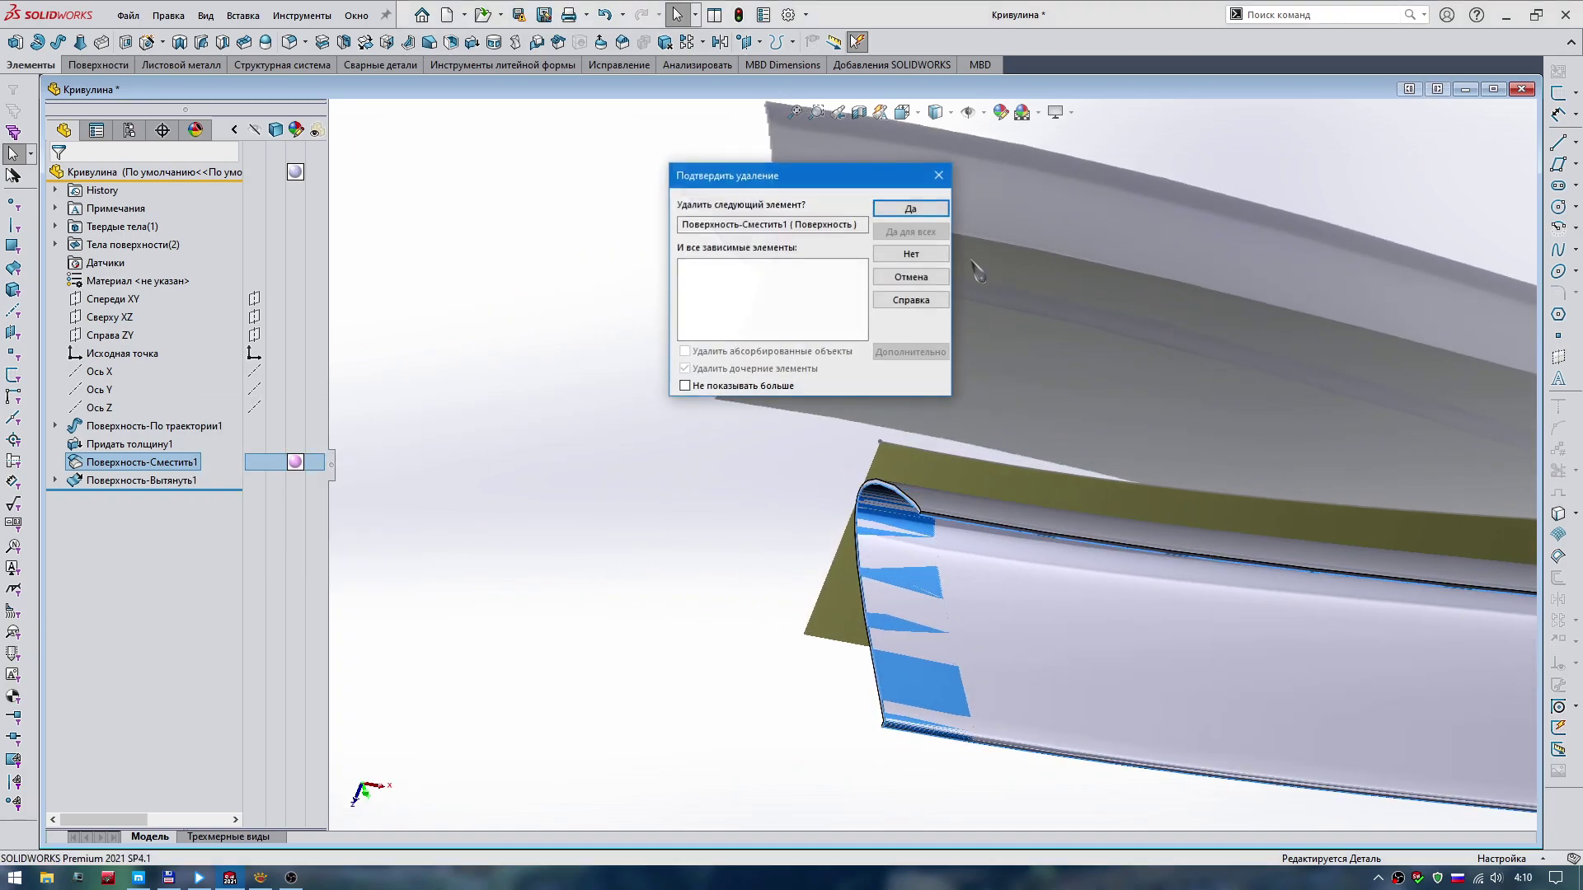
left_click(911, 206)
key("ctrl+7")
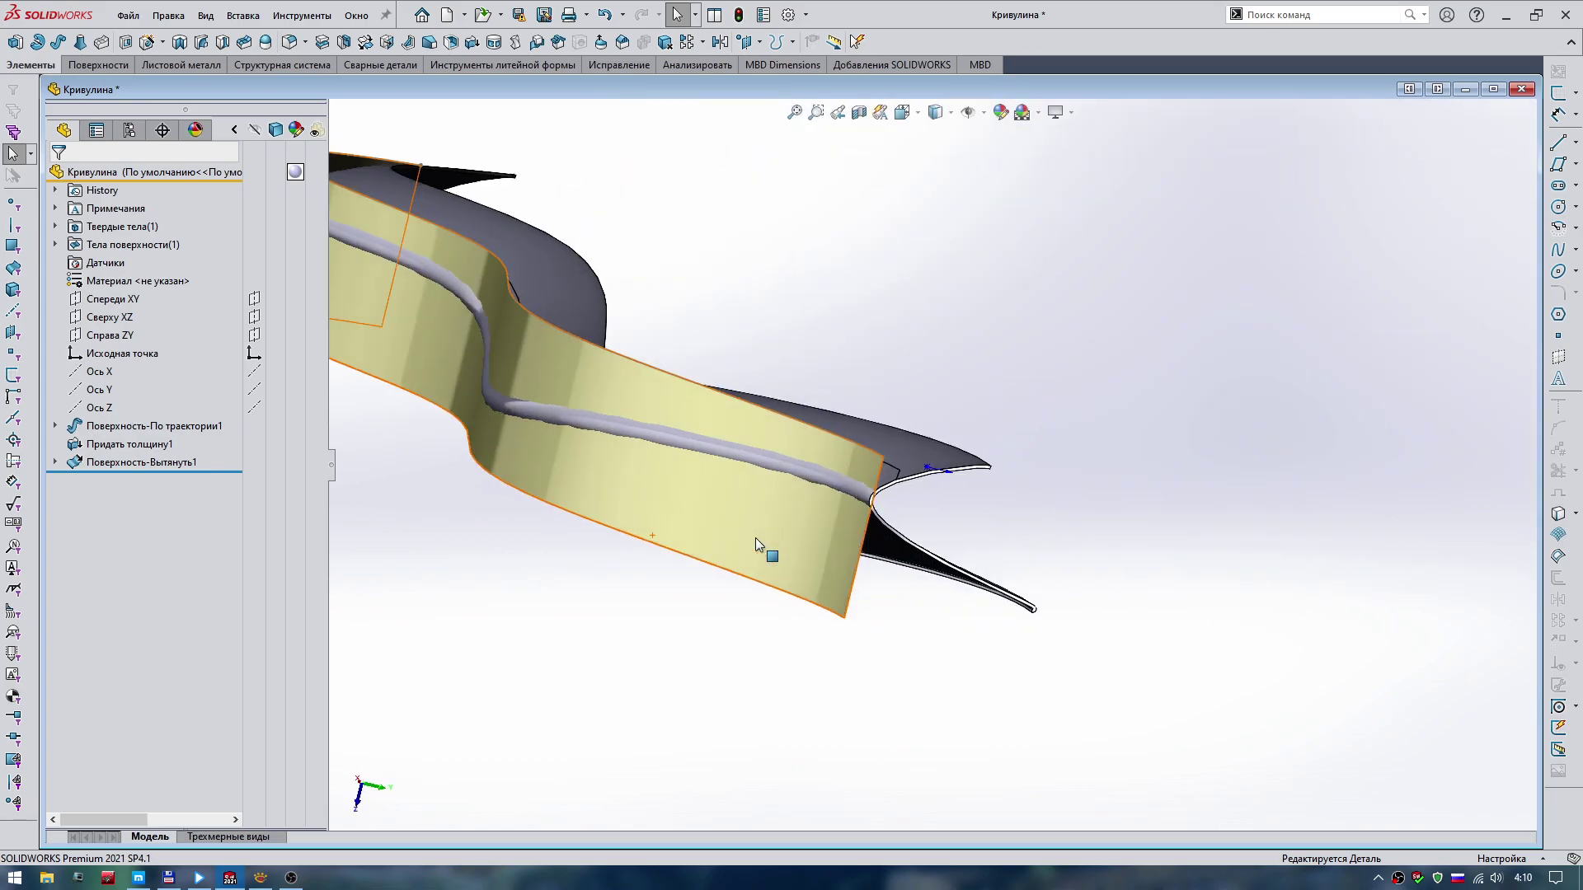
Select Эскиз2, orient Front and orbit to the shell's end, then start a Split Line.
left_click(55, 462)
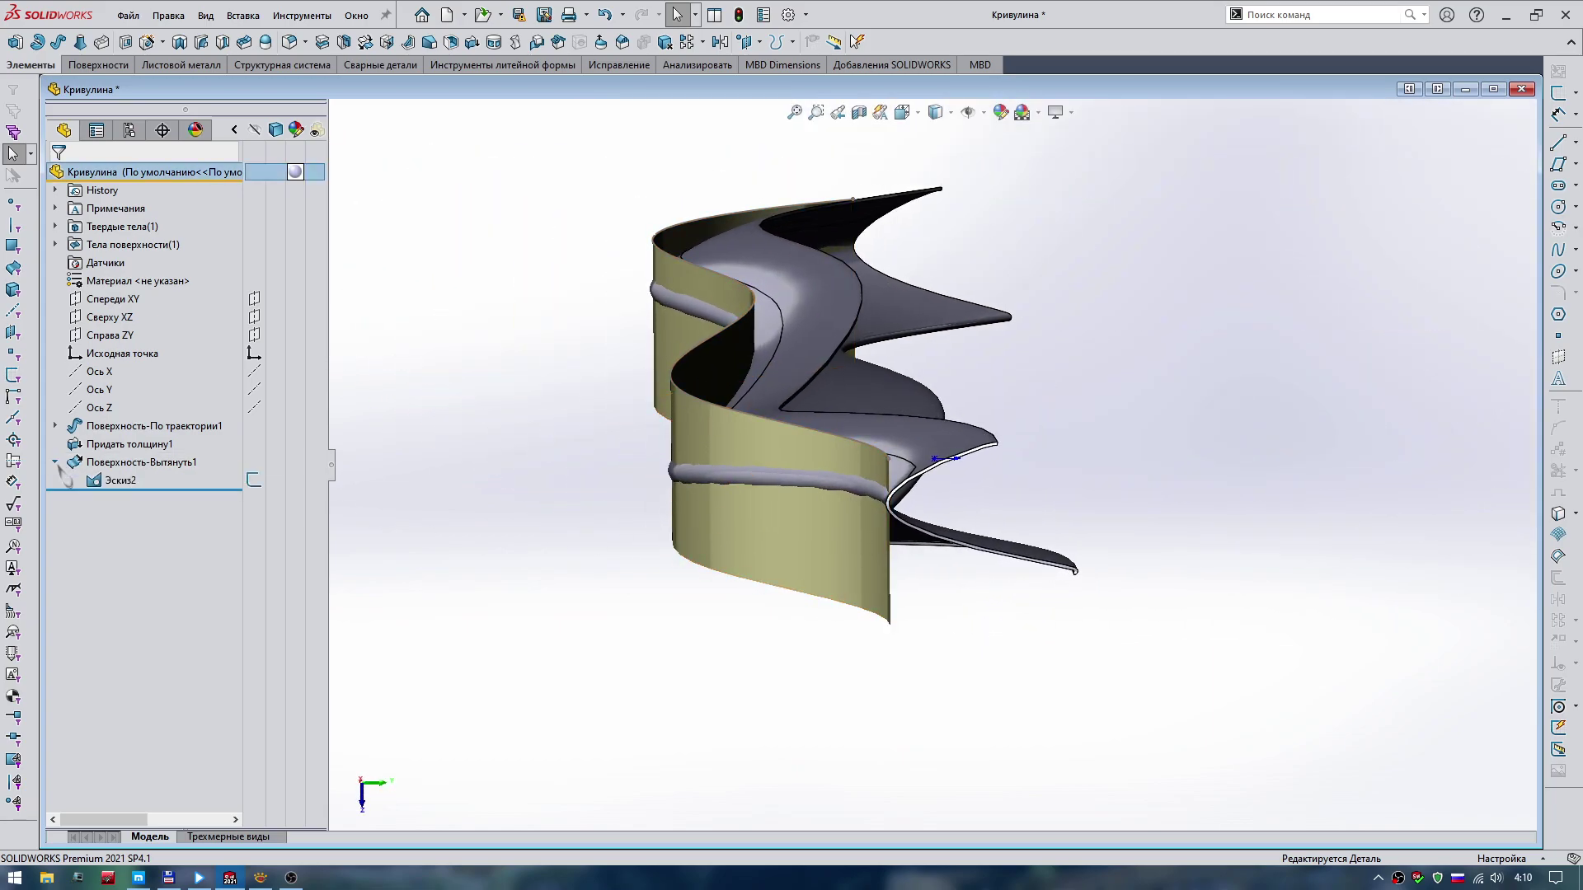
left_click(120, 481)
scroll(566, 536, "down", 3)
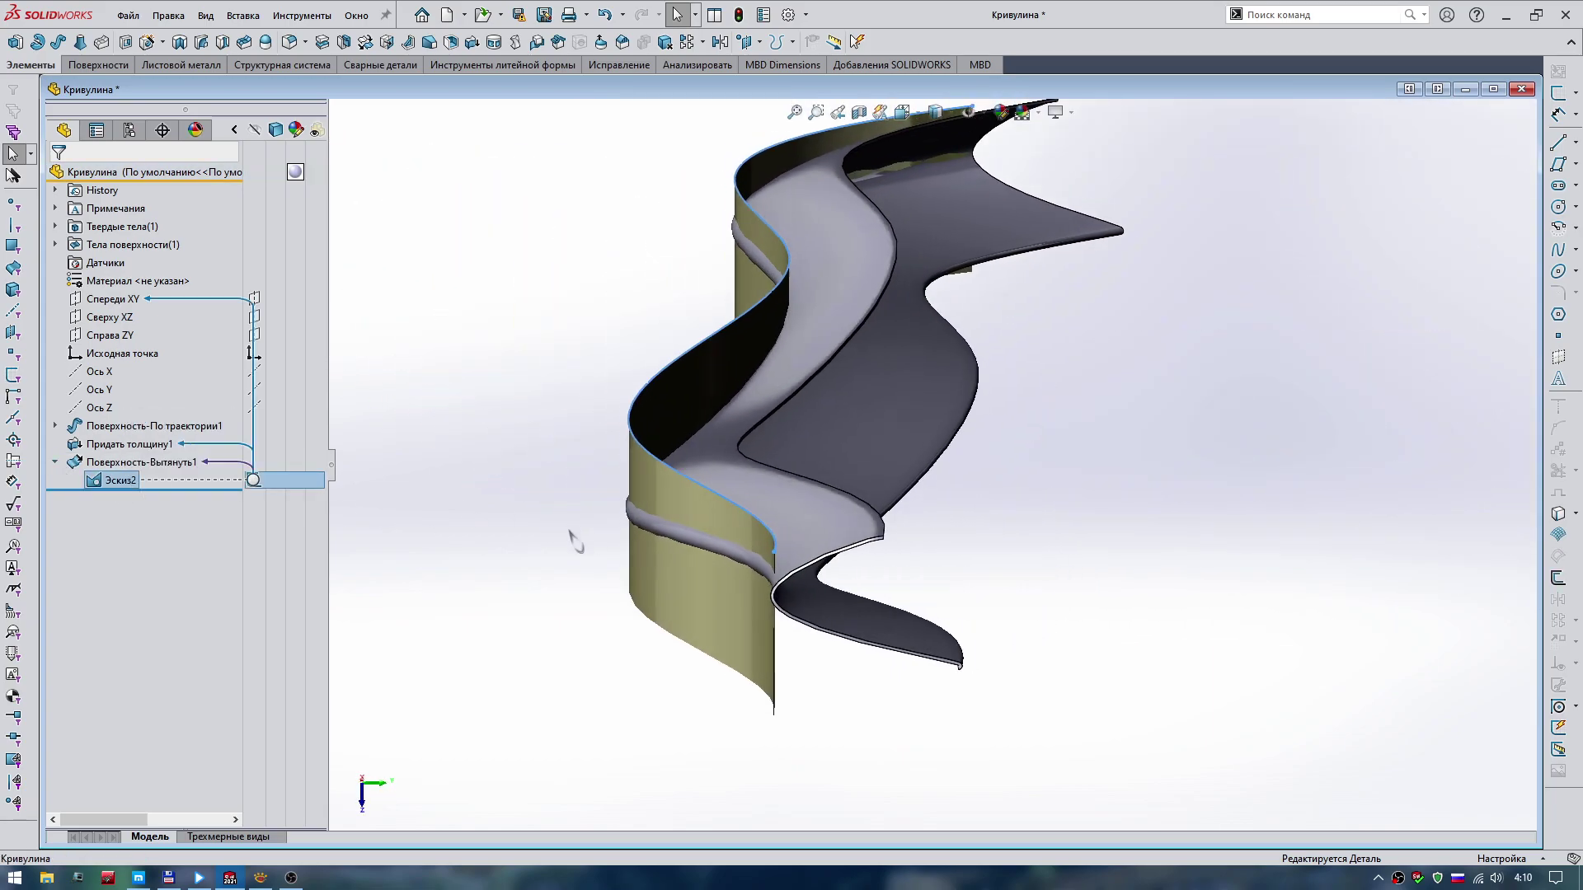
right_click_drag(575, 540, 607, 495)
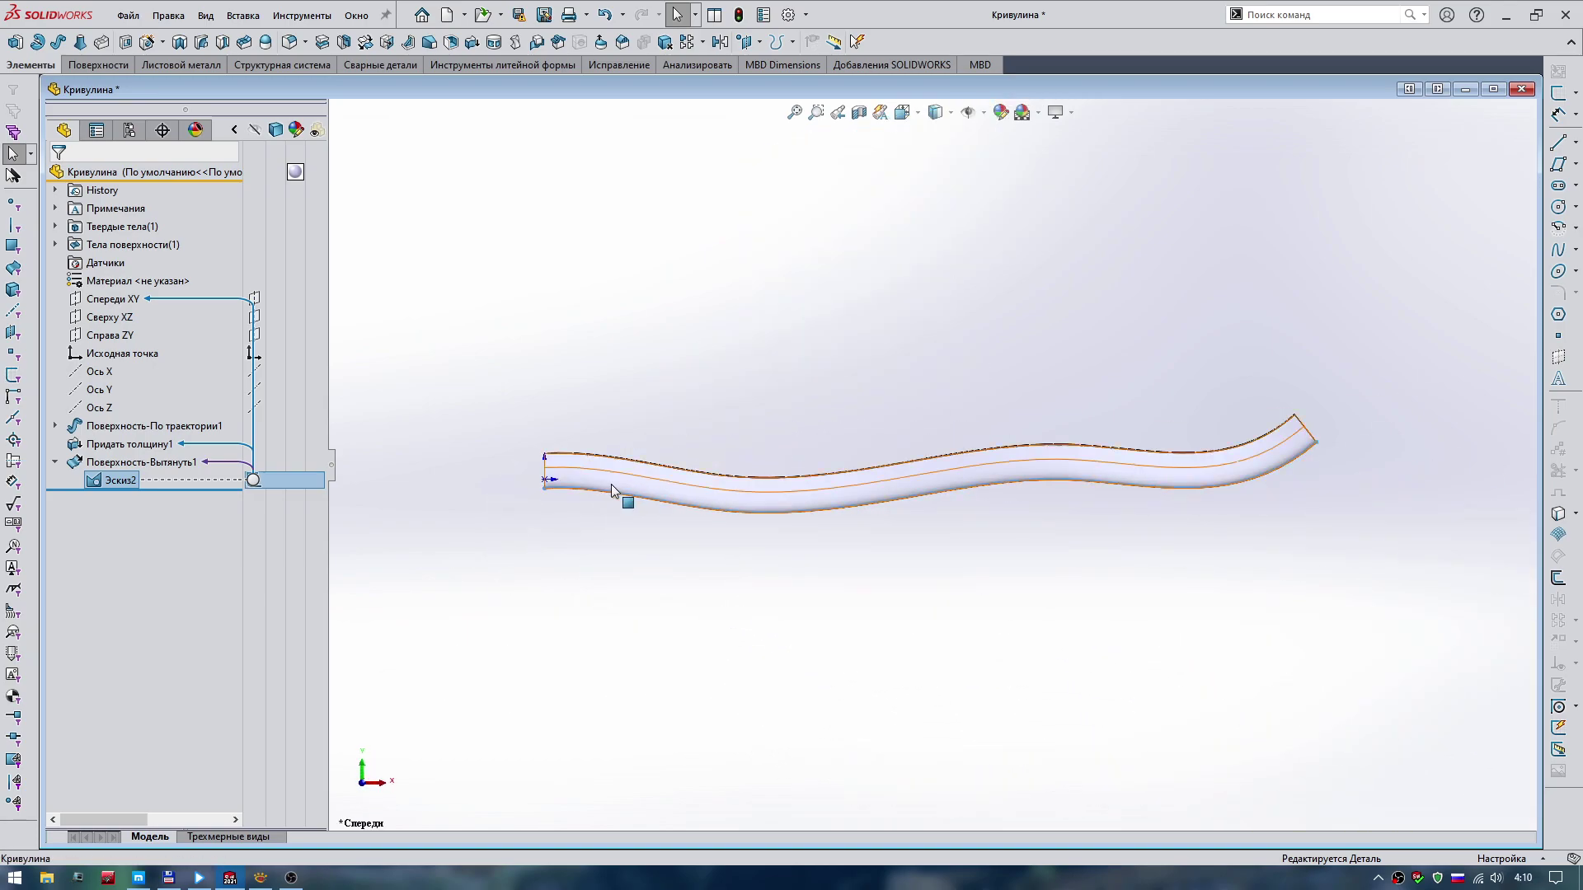
mouse_move(605, 485)
middle_mouse_down()
mouse_move(671, 518)
mouse_move(770, 519)
mouse_move(777, 536)
mouse_move(664, 551)
mouse_move(646, 576)
mouse_move(264, 487)
mouse_move(869, 640)
mouse_move(827, 558)
mouse_move(819, 198)
middle_mouse_up()
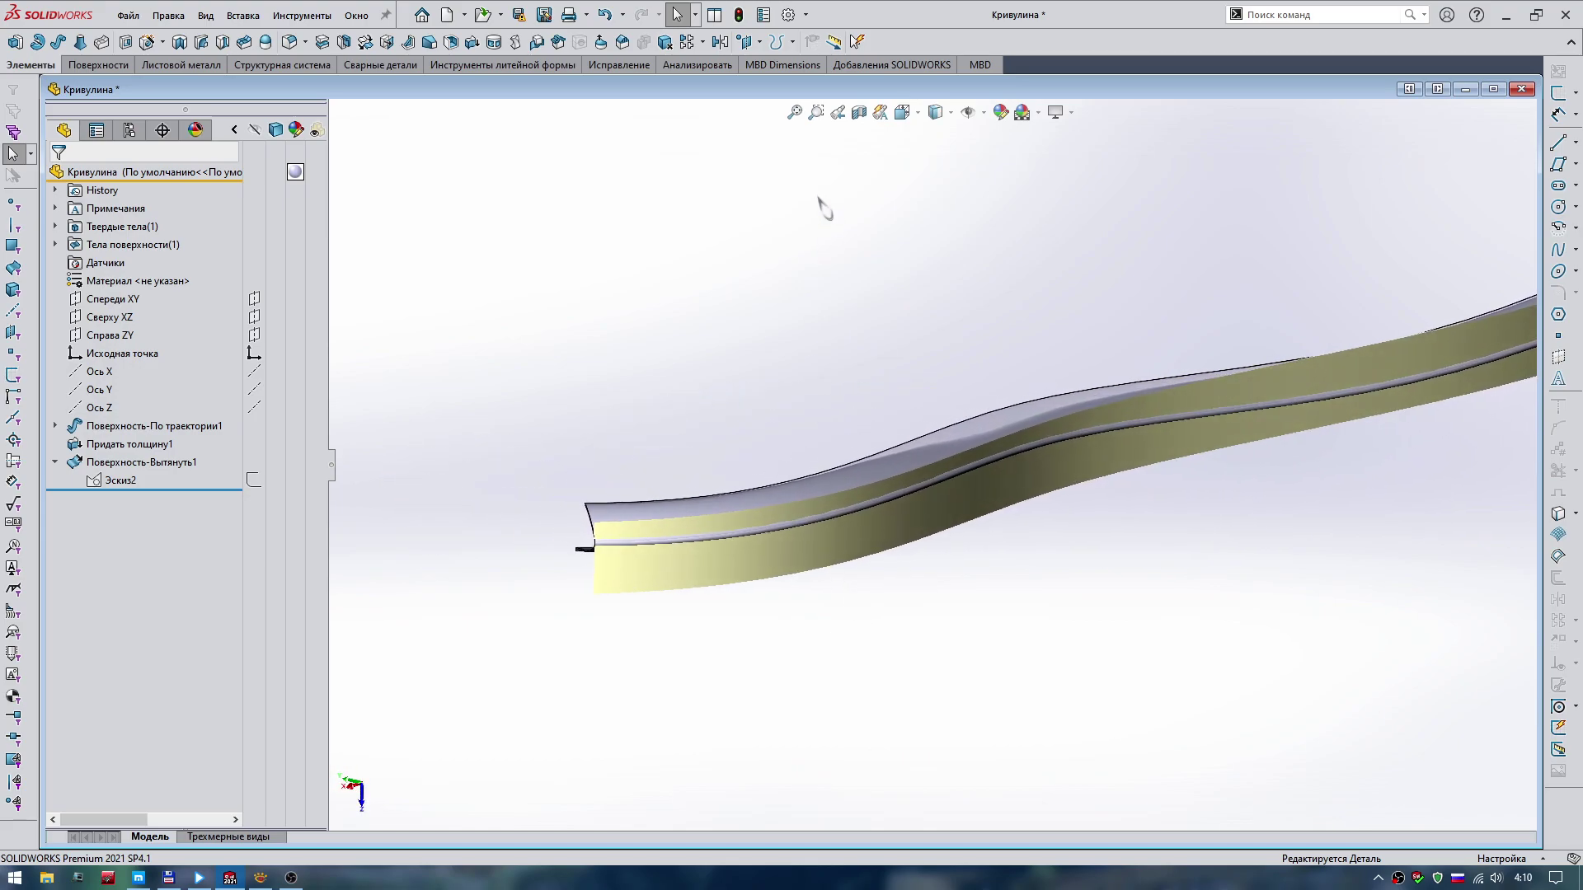
left_click(792, 42)
left_click(816, 60)
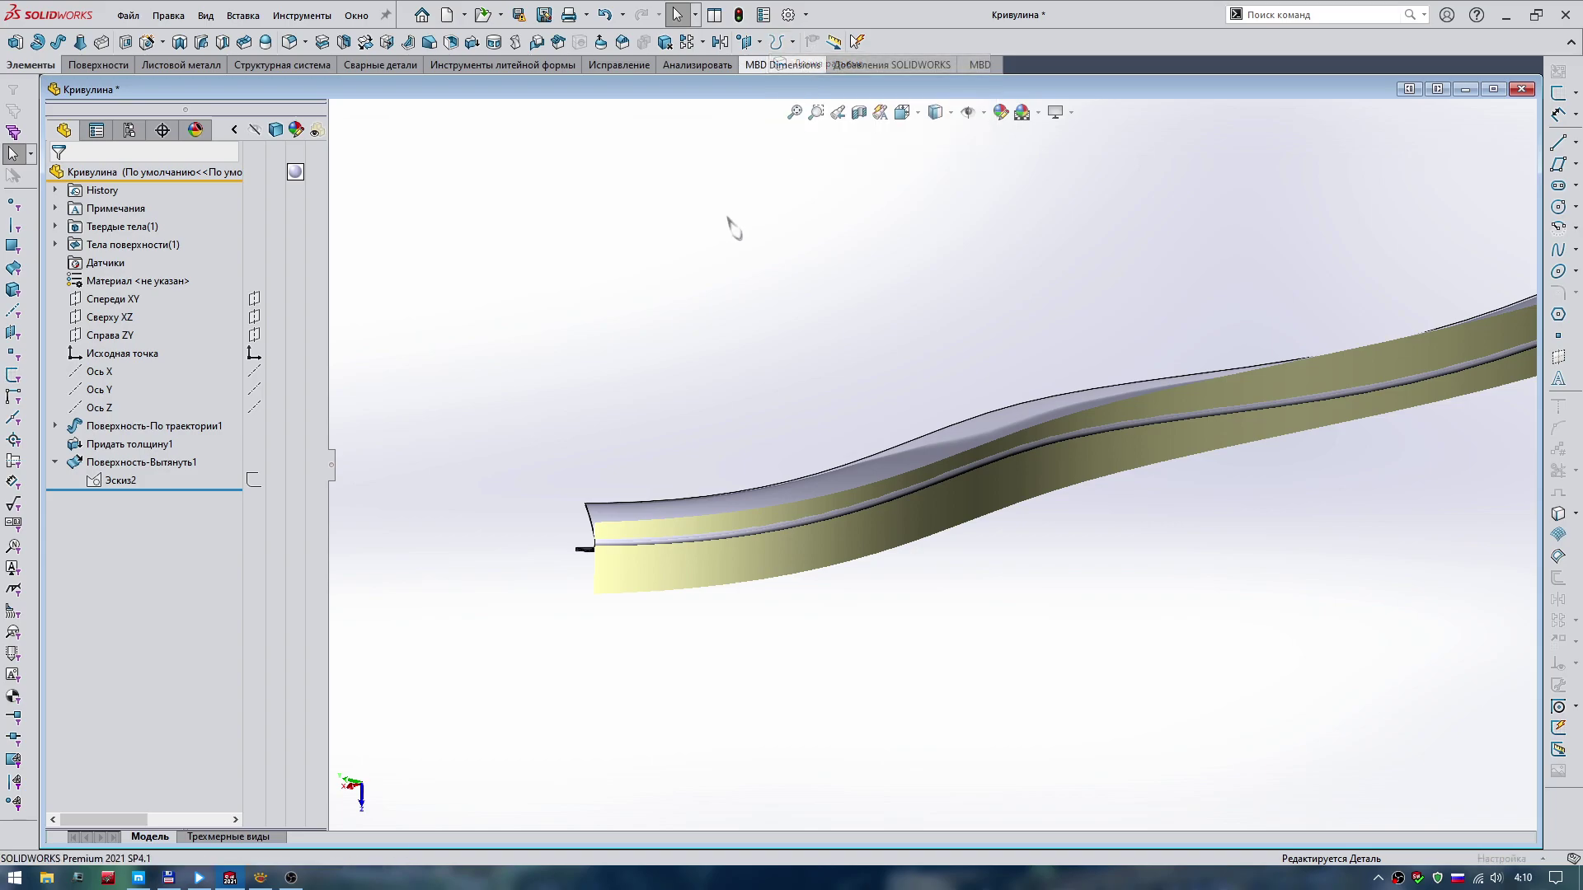
Split the top face by its intersection with the front surface.
left_click(650, 504)
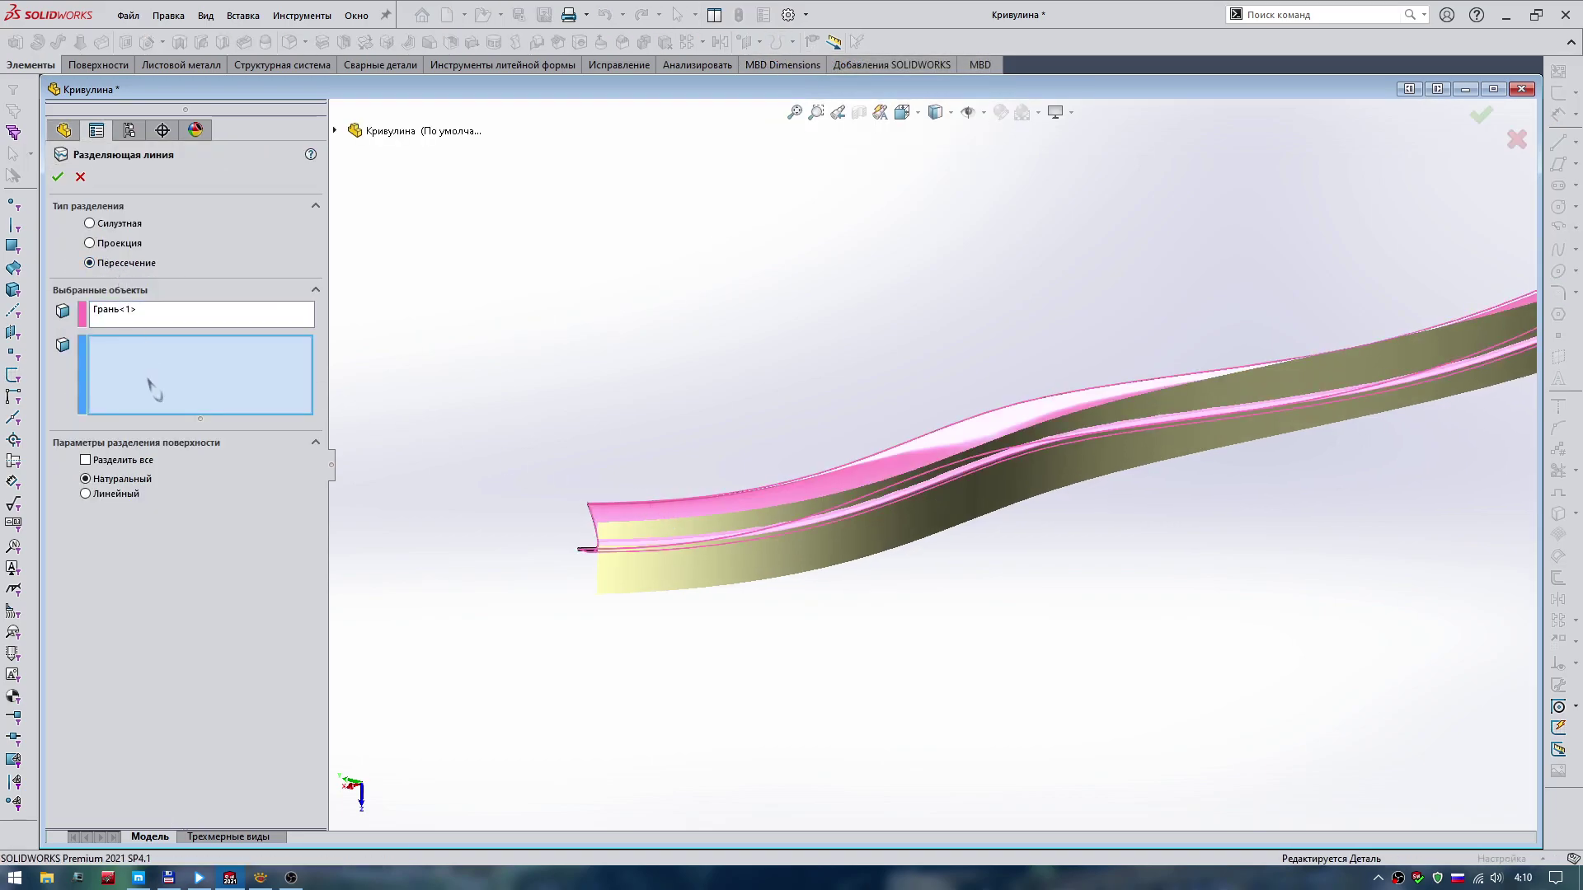
left_click(734, 575)
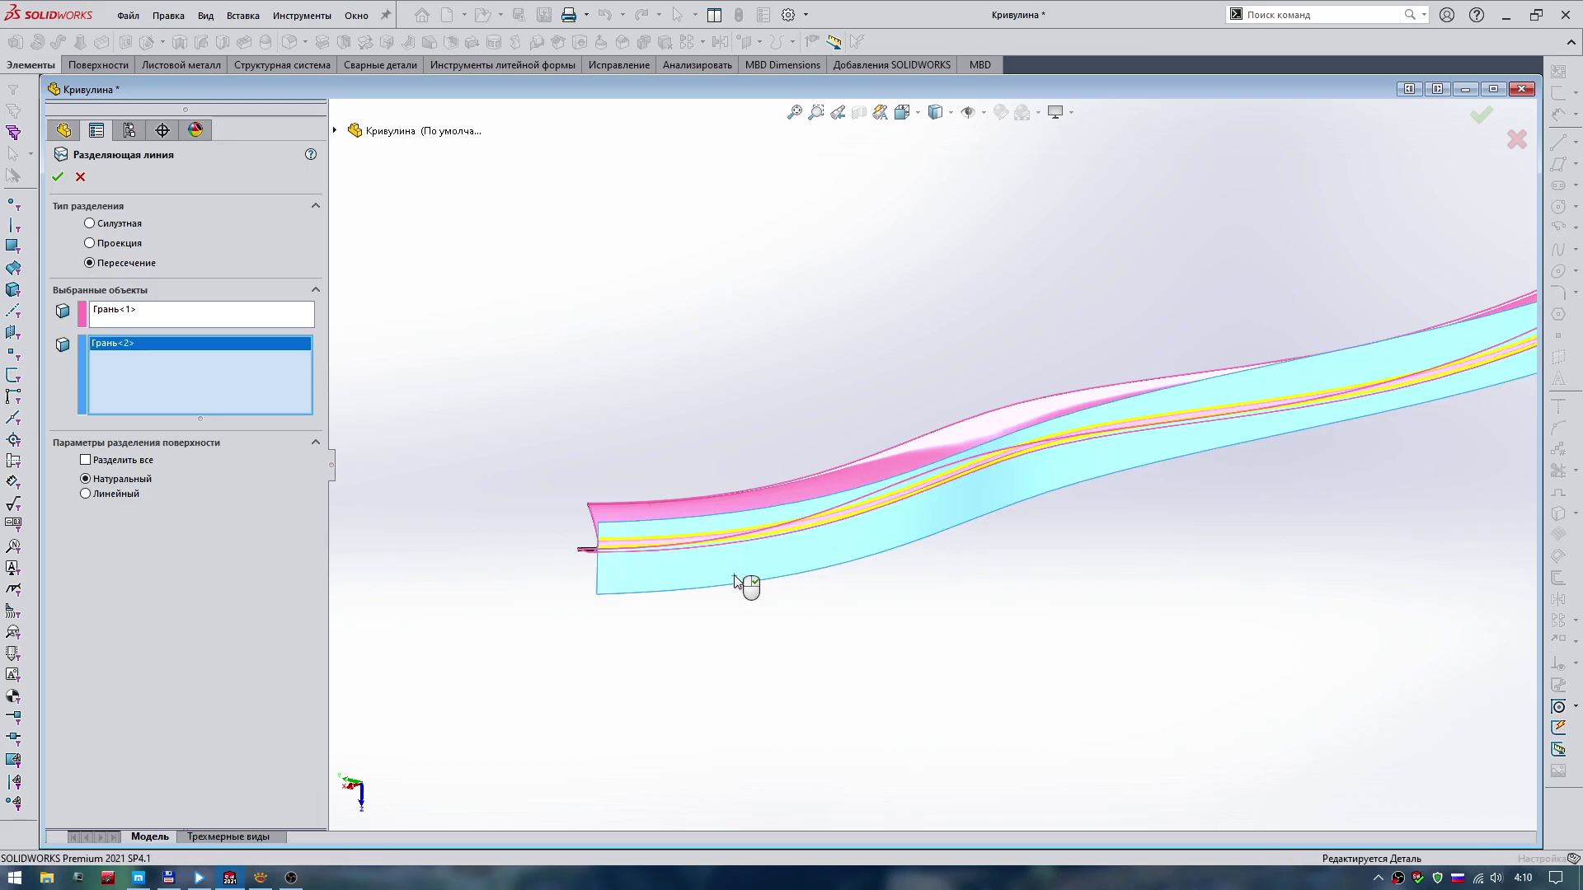
key("Return")
Hide Поверхность-Вытянуть1 and reopen Разделяющая линия1's definition without removing any face.
right_click(105, 466)
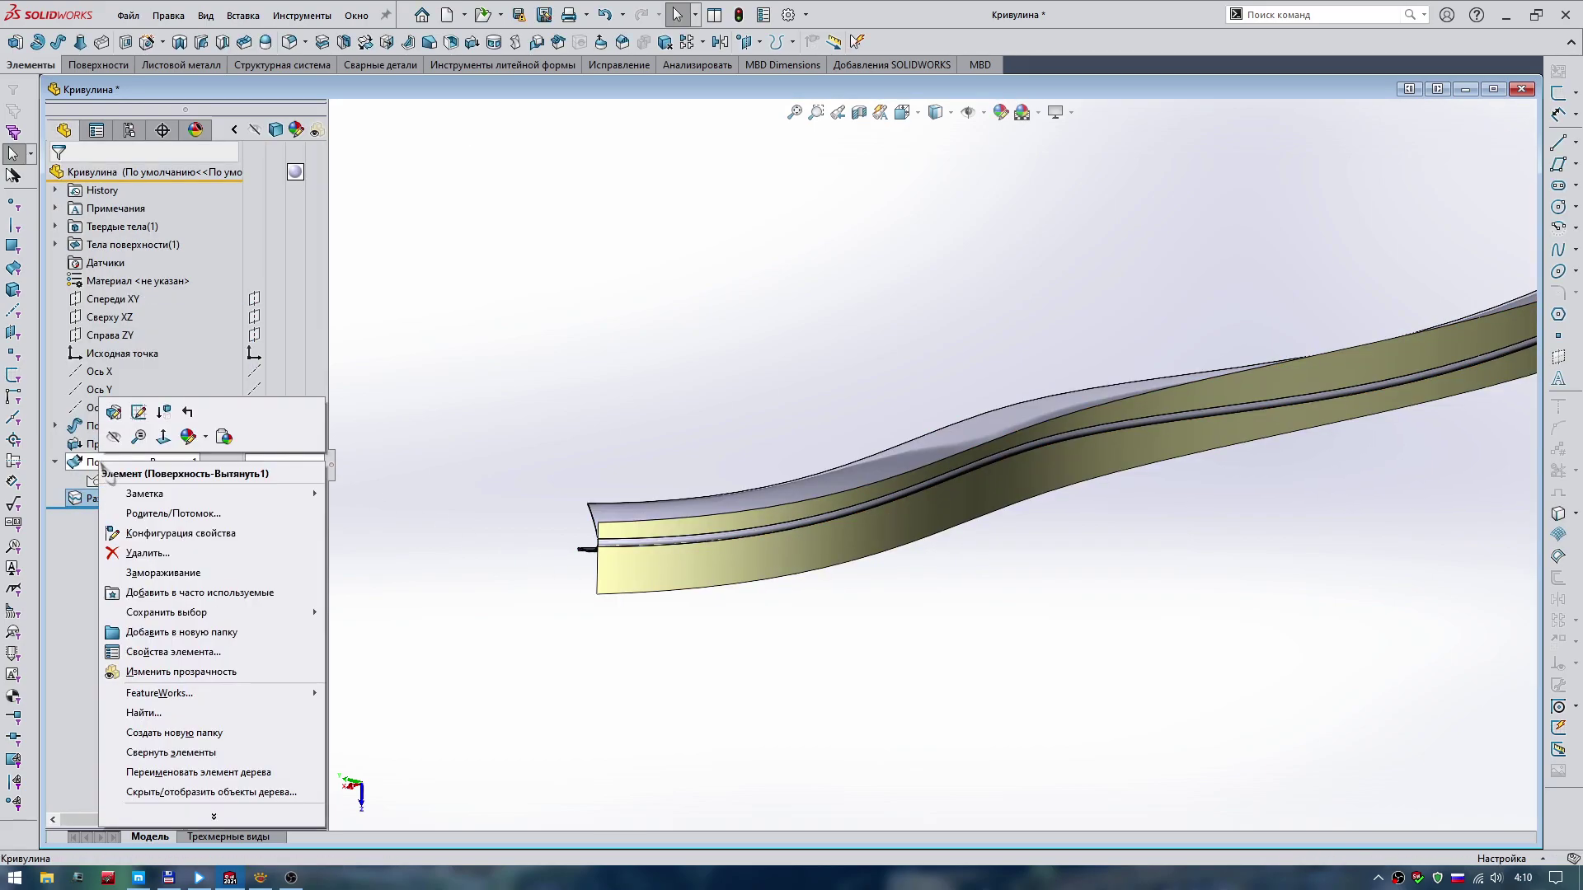
left_click(115, 439)
scroll(675, 555, "down", 5)
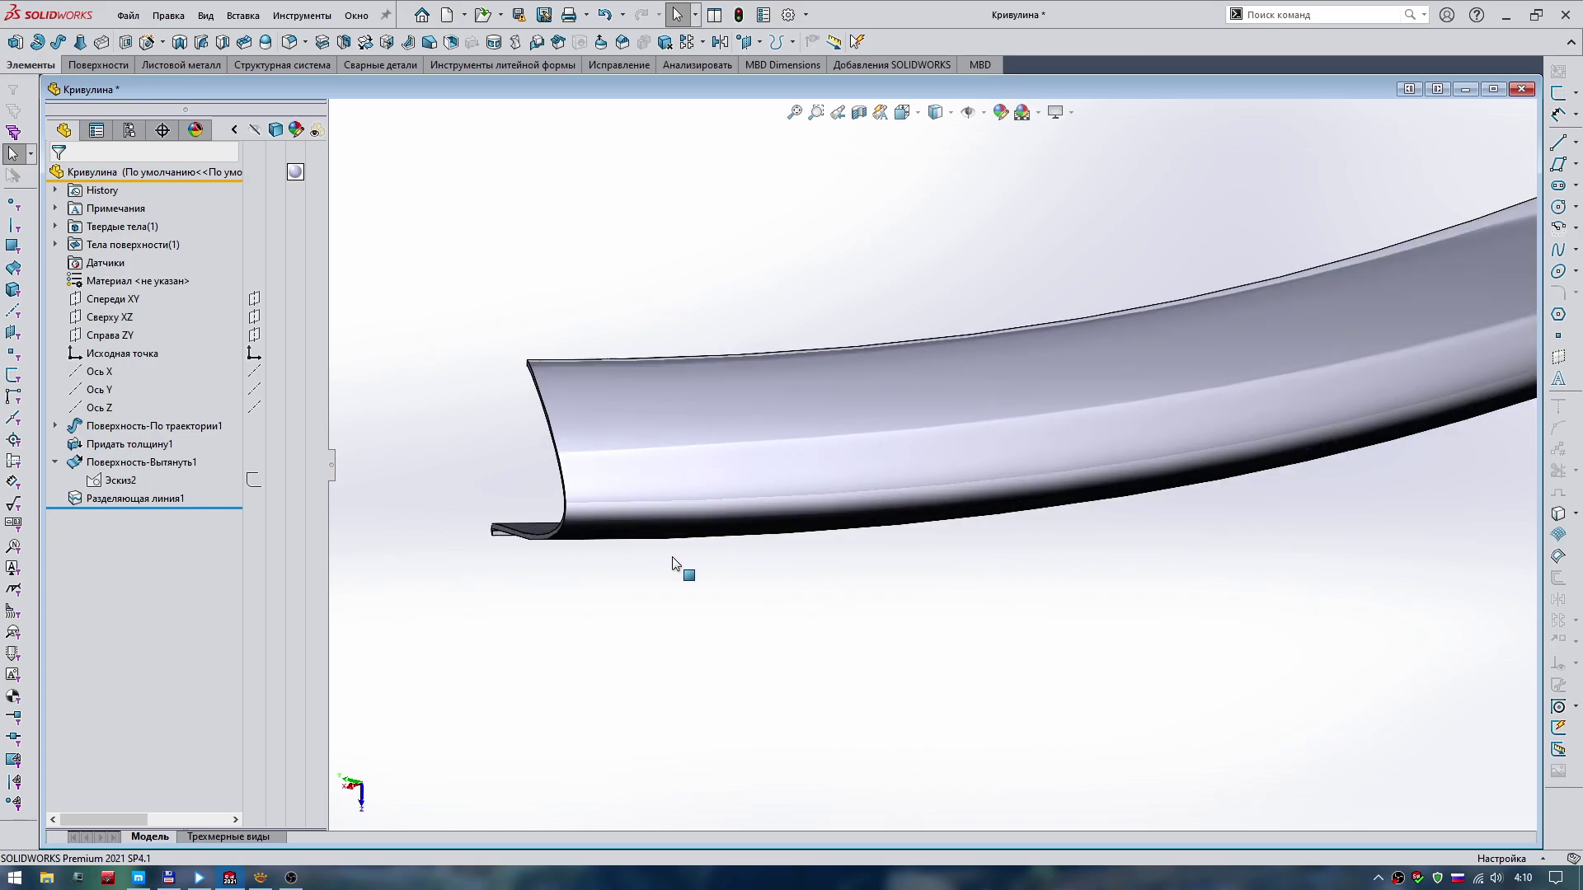
left_click(132, 499)
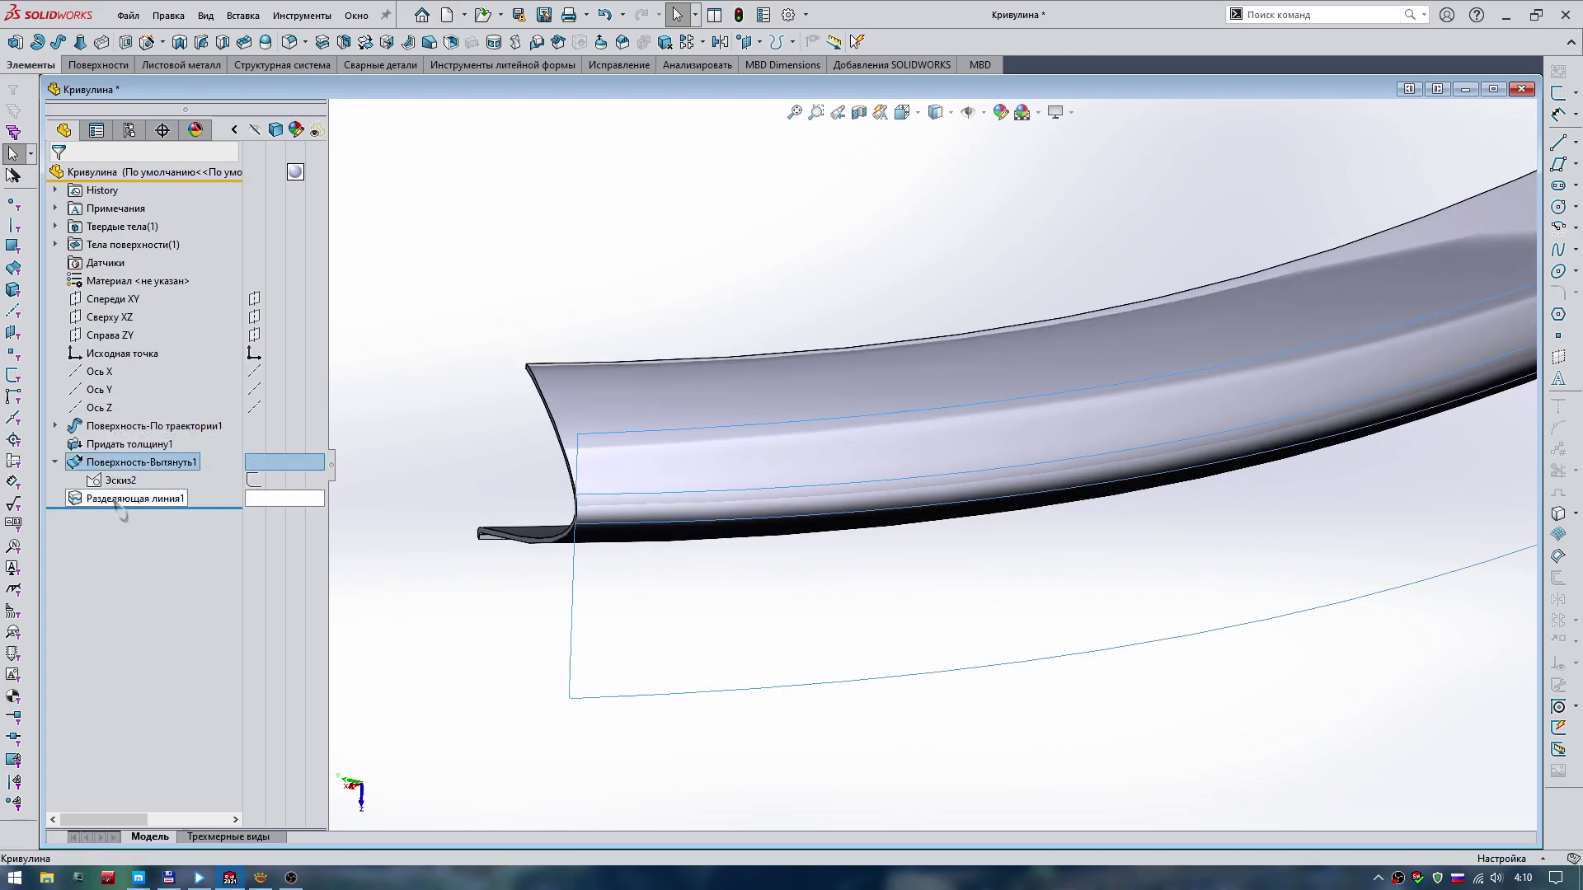
left_click(128, 448)
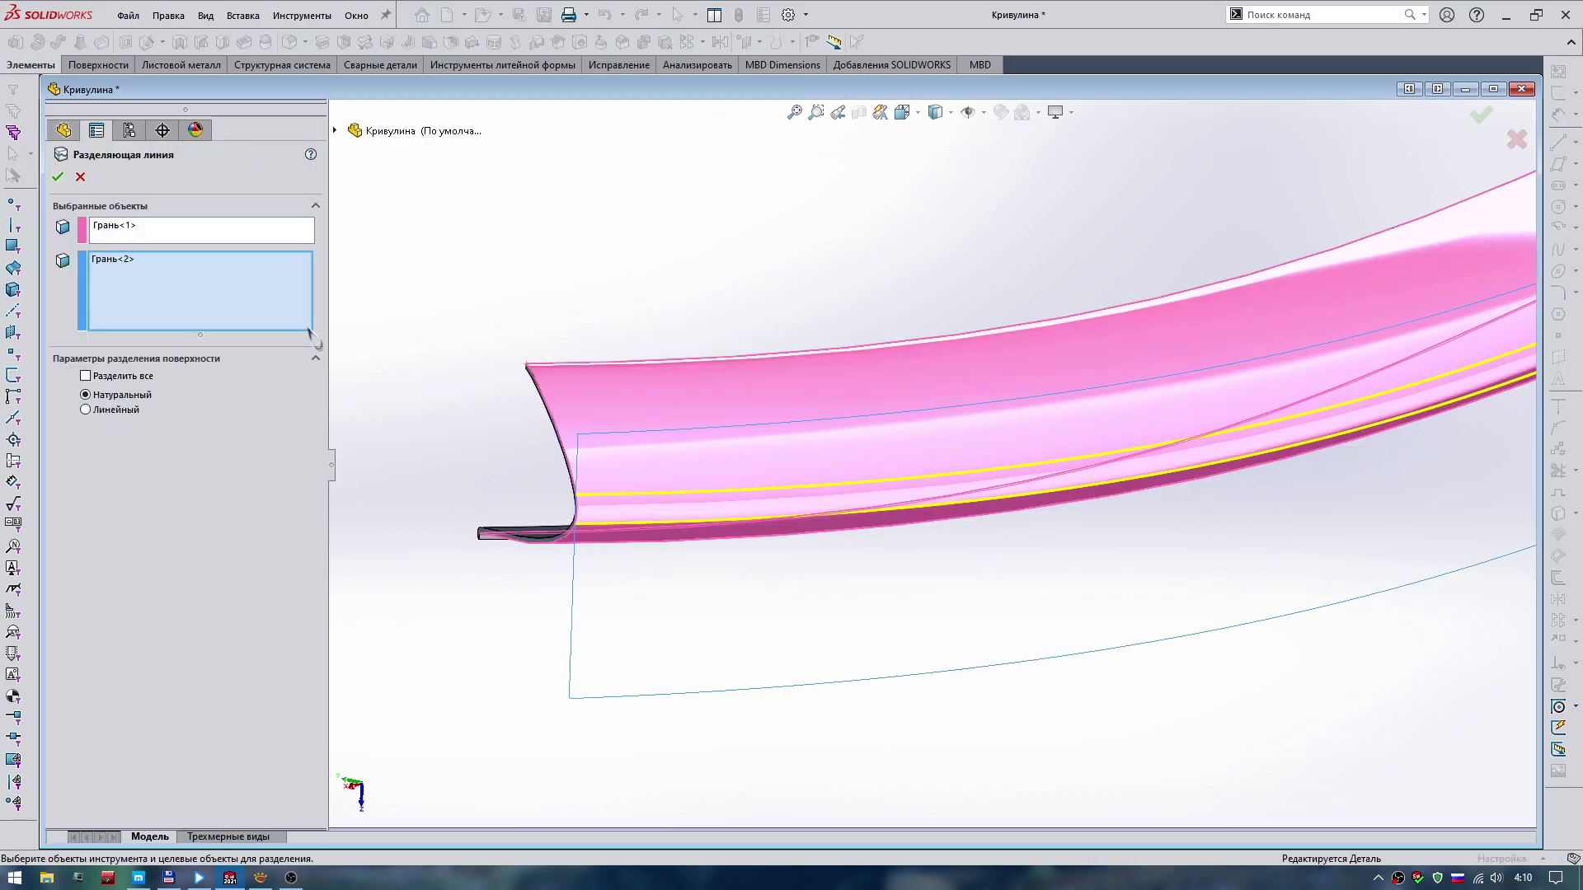
right_click(136, 295)
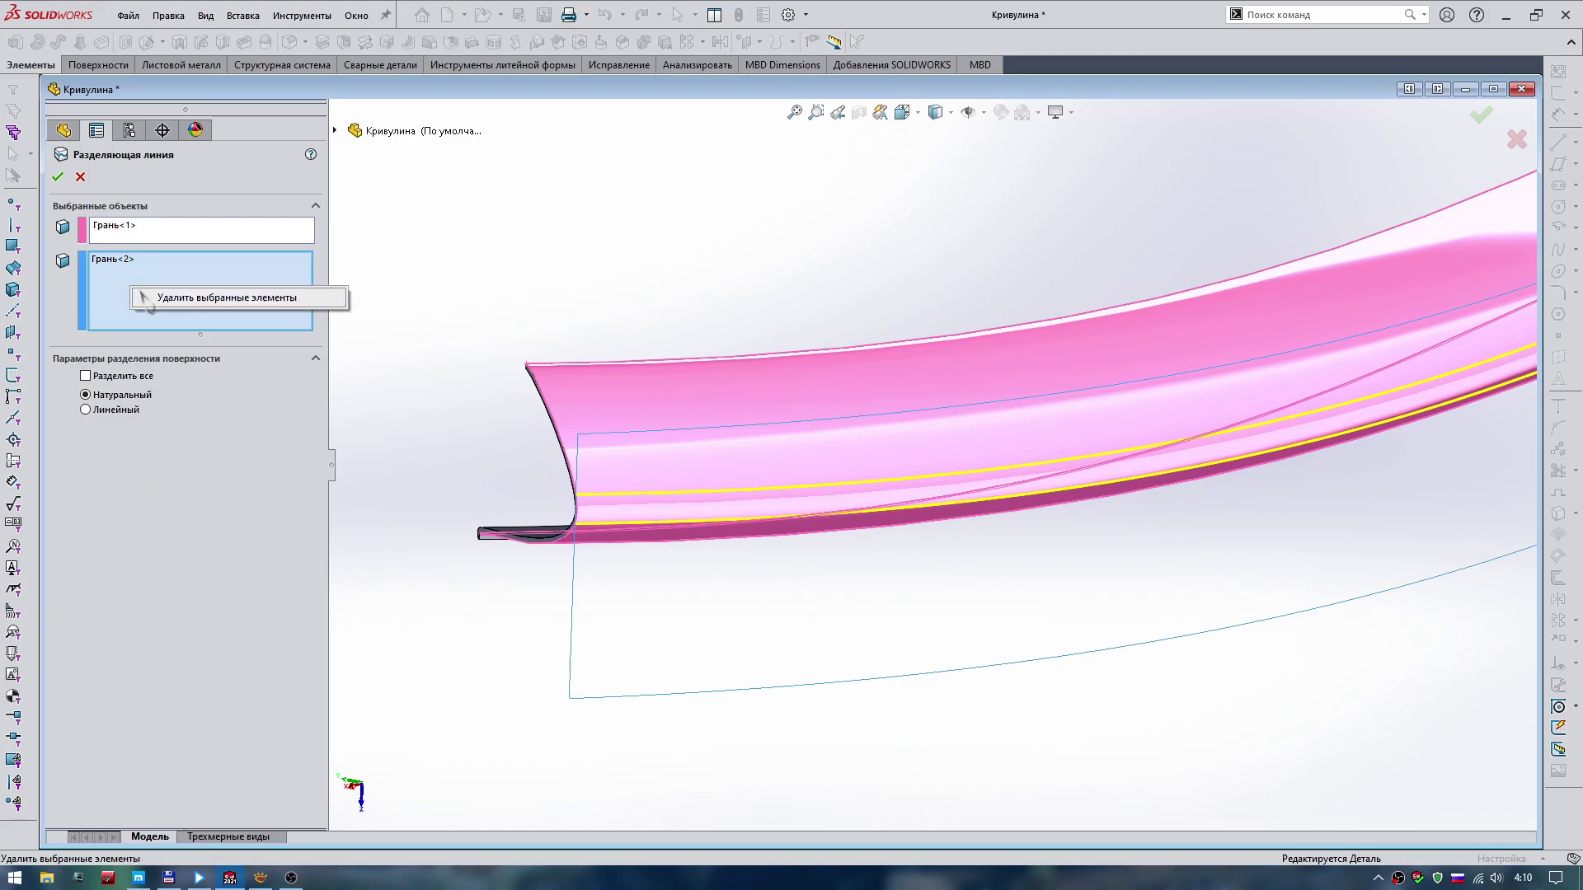
left_click(77, 180)
Reopen Разделяющая линия1 for editing and remove its second face, leaving only Грань<1>.
left_click(80, 176)
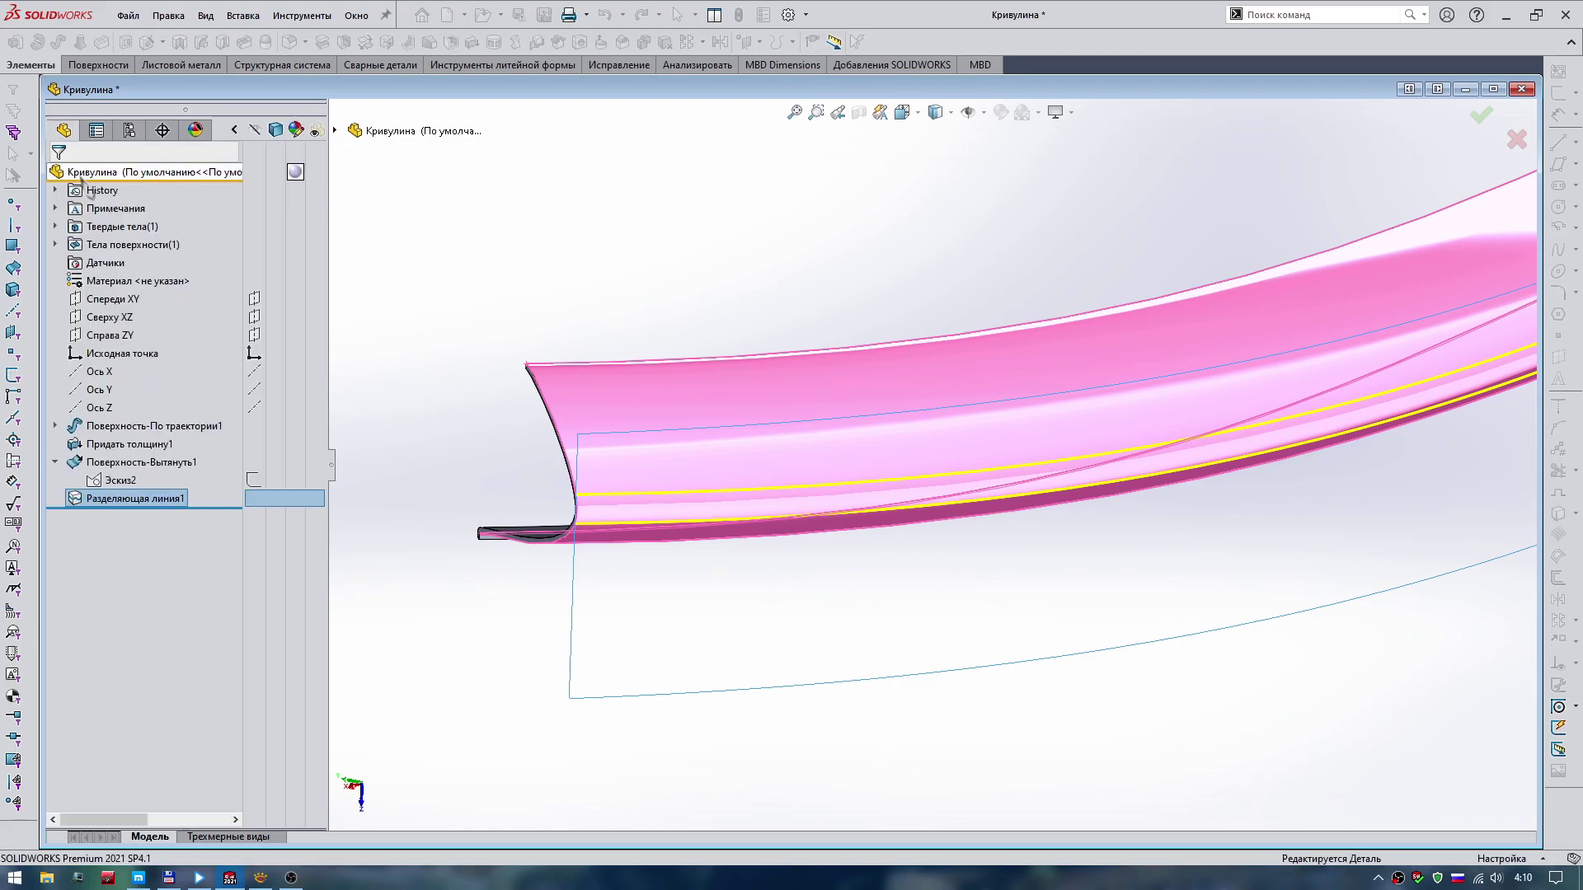
left_click(54, 245)
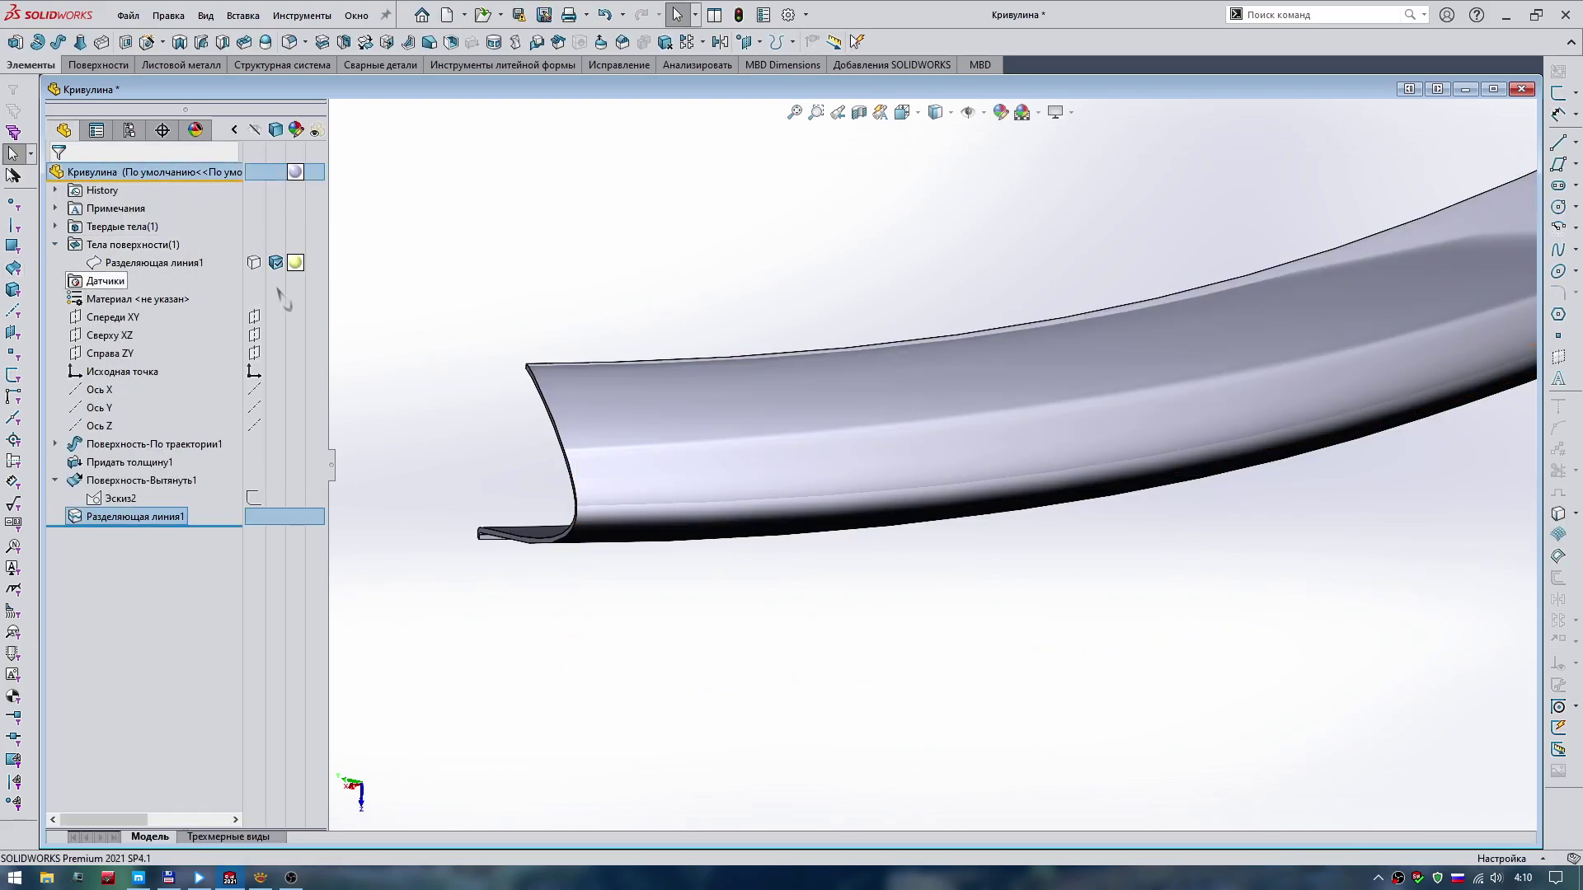
left_click(149, 262)
left_click(275, 309)
left_click(140, 514)
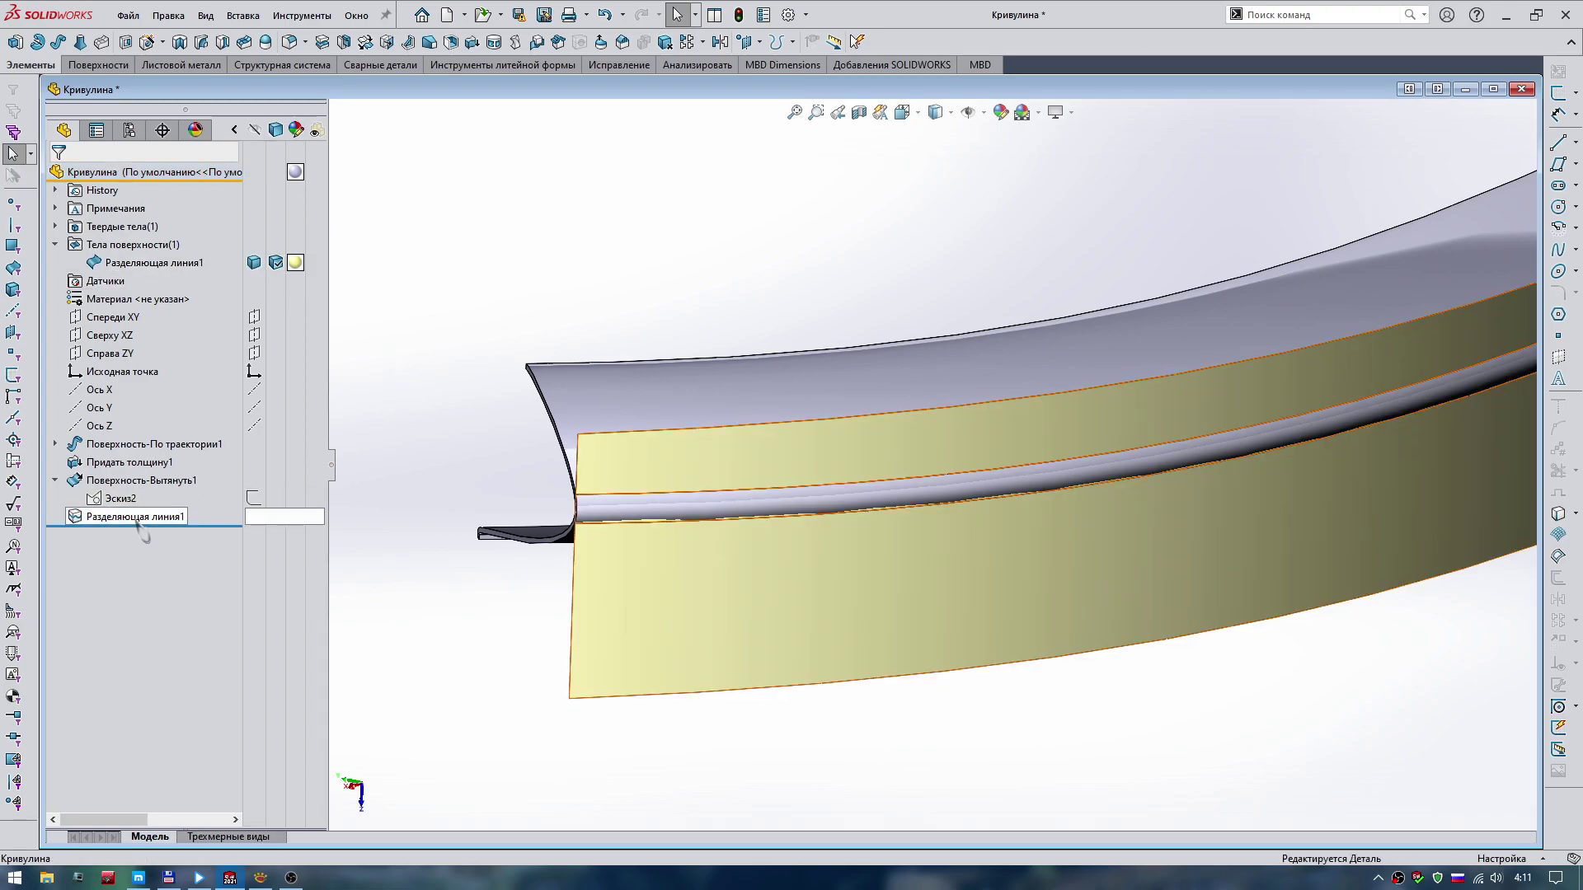
left_click(357, 467)
right_click(188, 310)
left_click(248, 310)
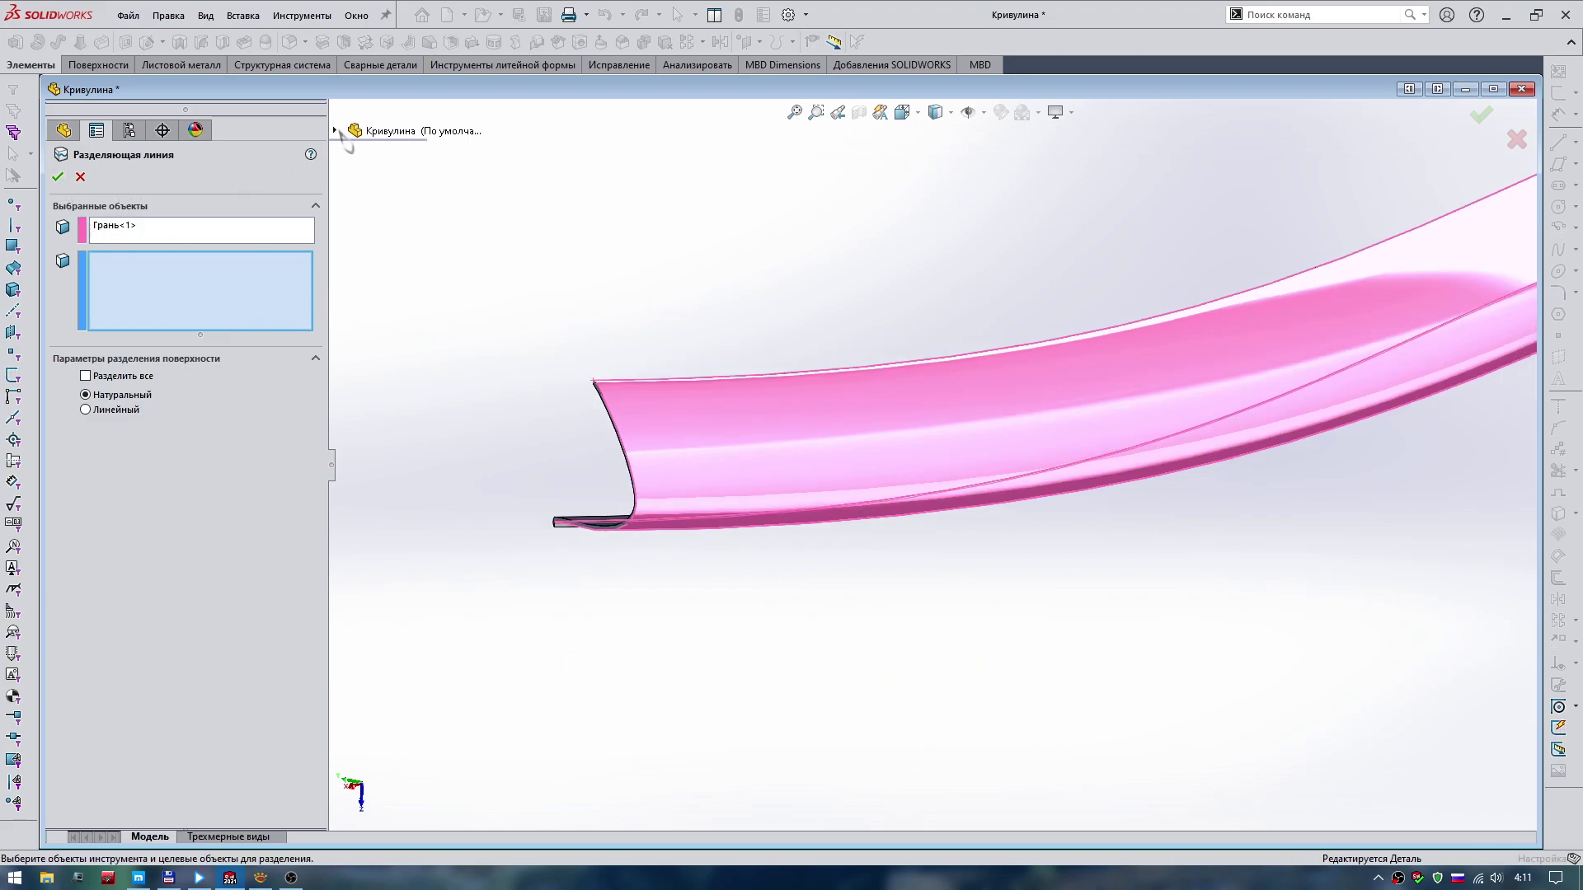
Show the extruded surface again and redefine the split line: top face split by the front surface.
left_click(335, 131)
right_click(430, 224)
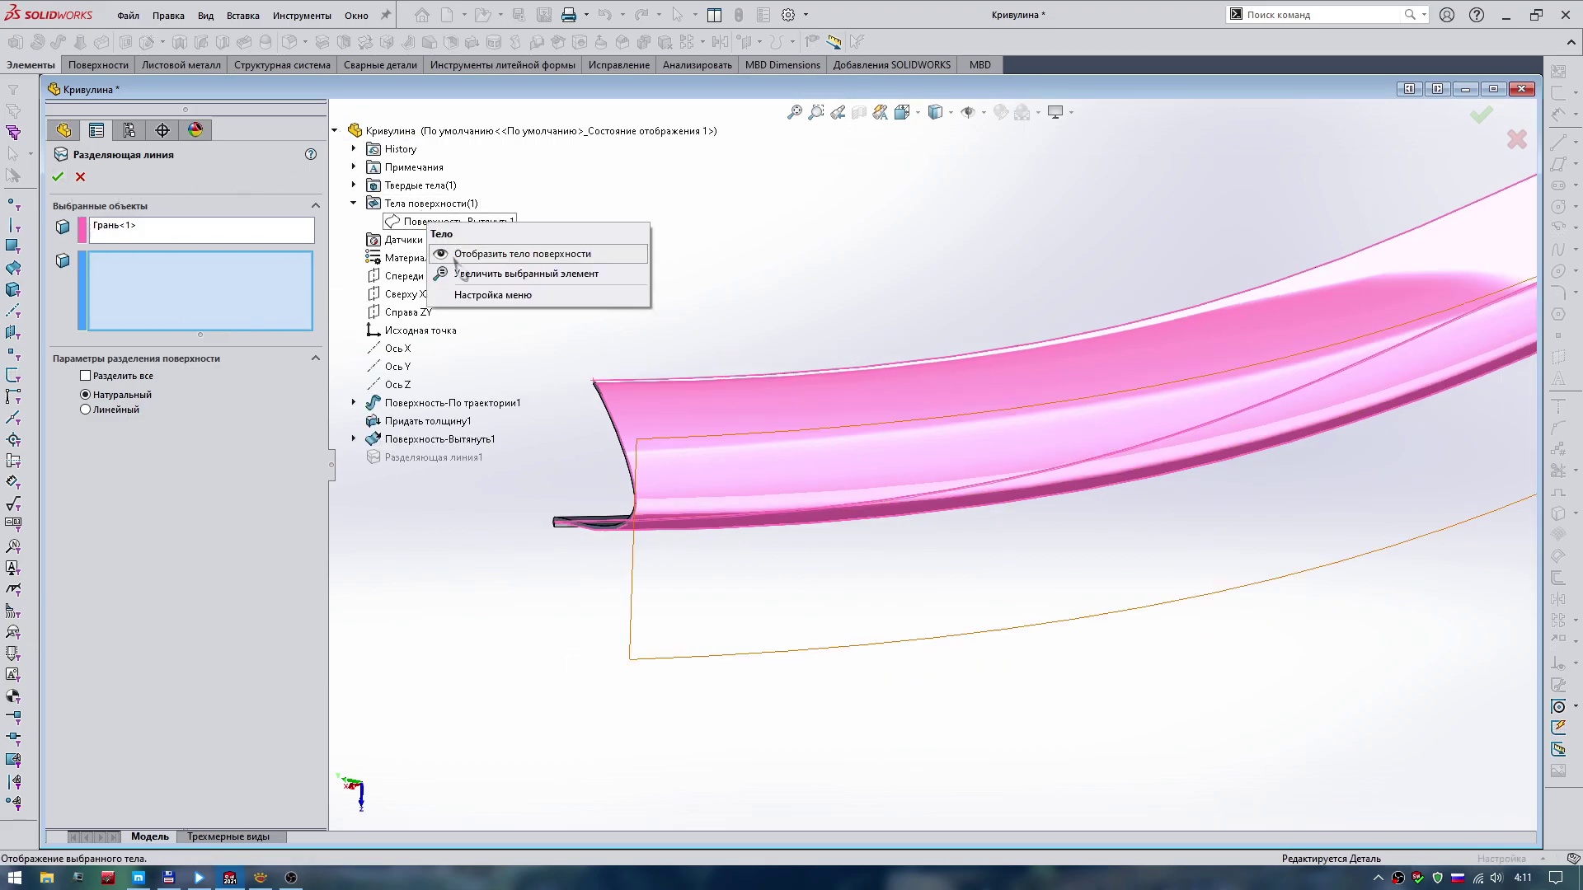
left_click(456, 254)
left_click(196, 235)
right_click(192, 233)
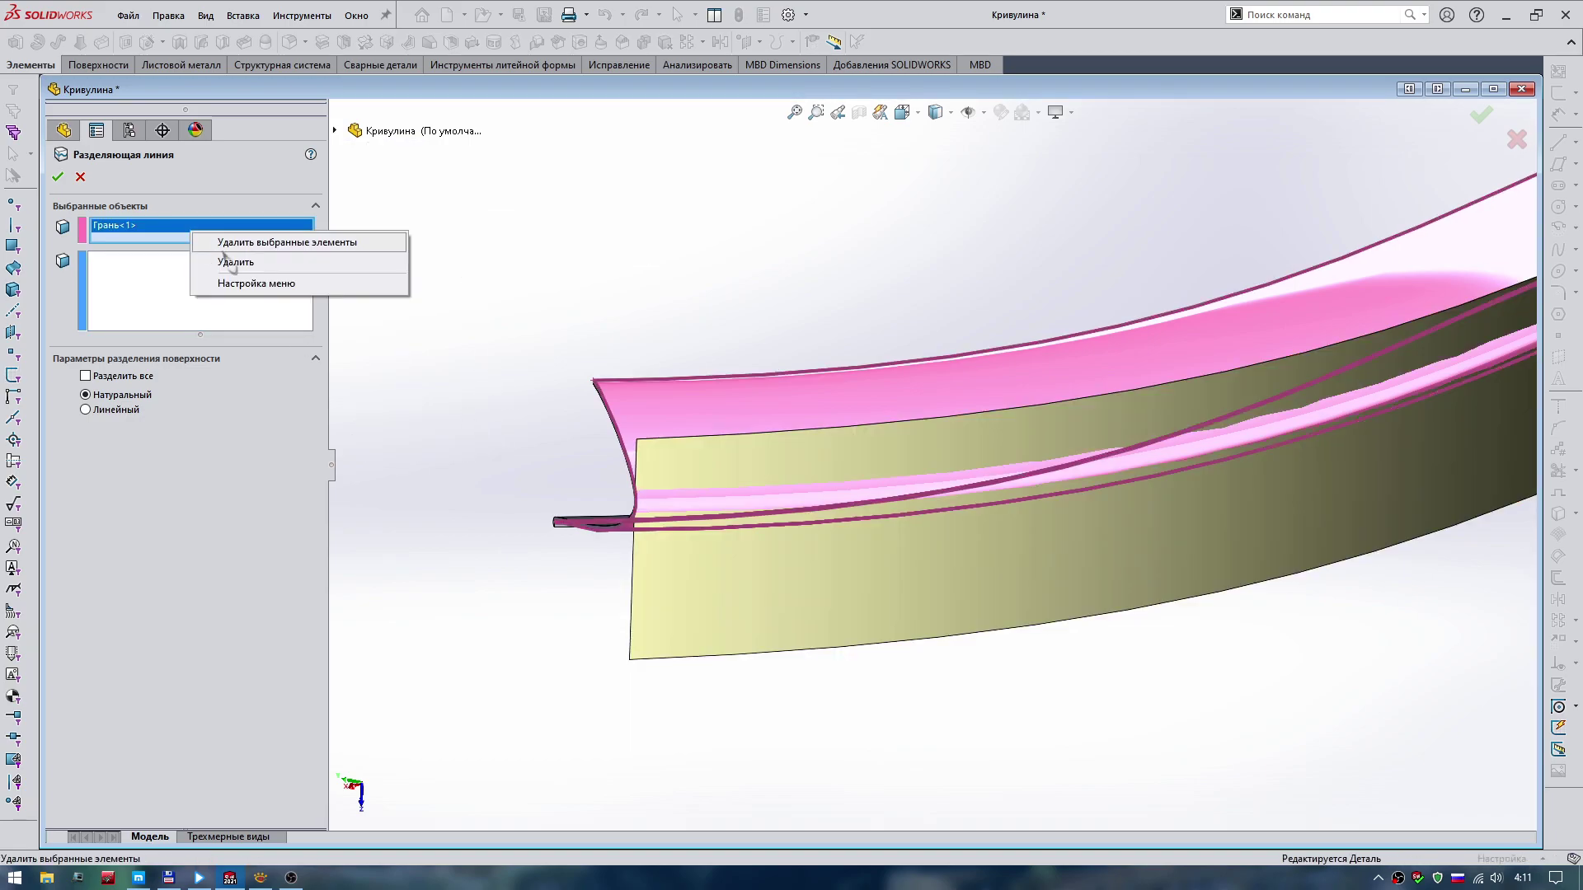
left_click(239, 264)
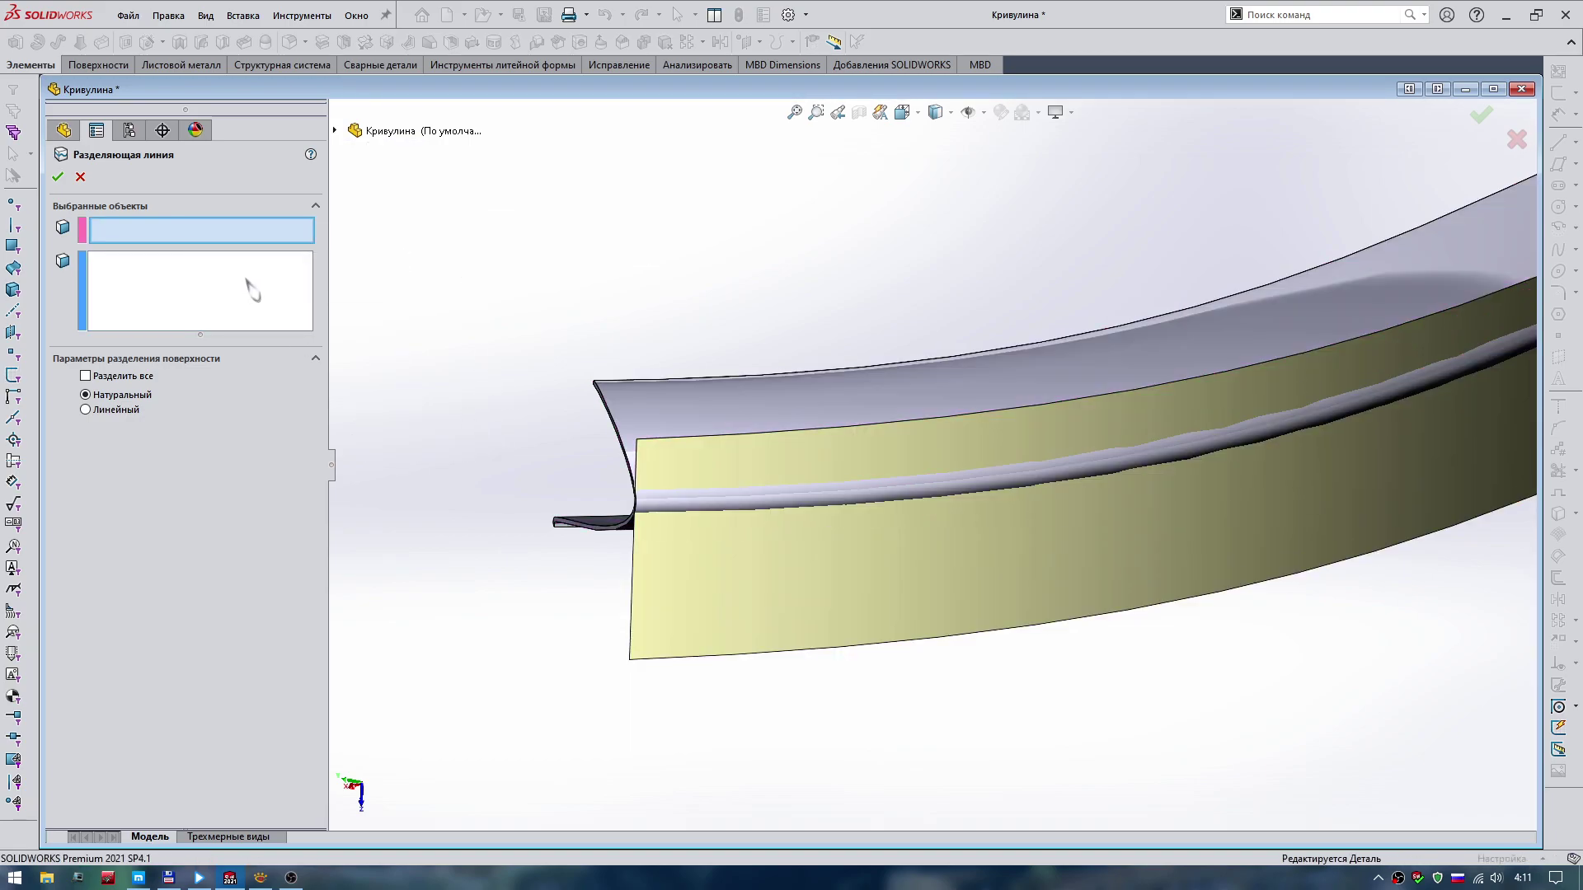
left_click(248, 284)
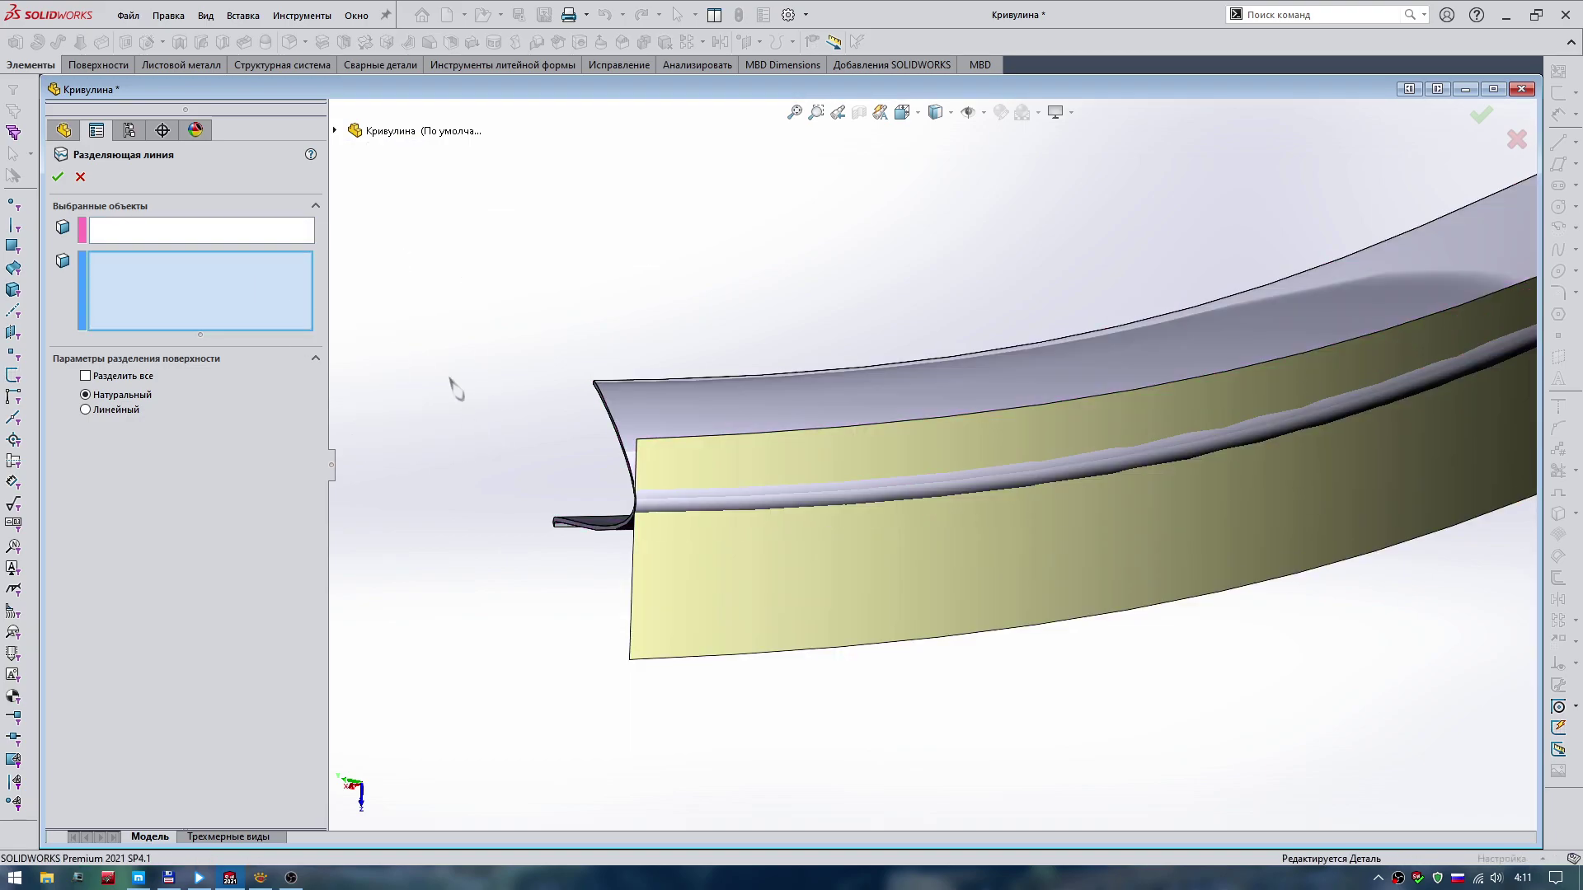
left_click(631, 418)
left_click(203, 233)
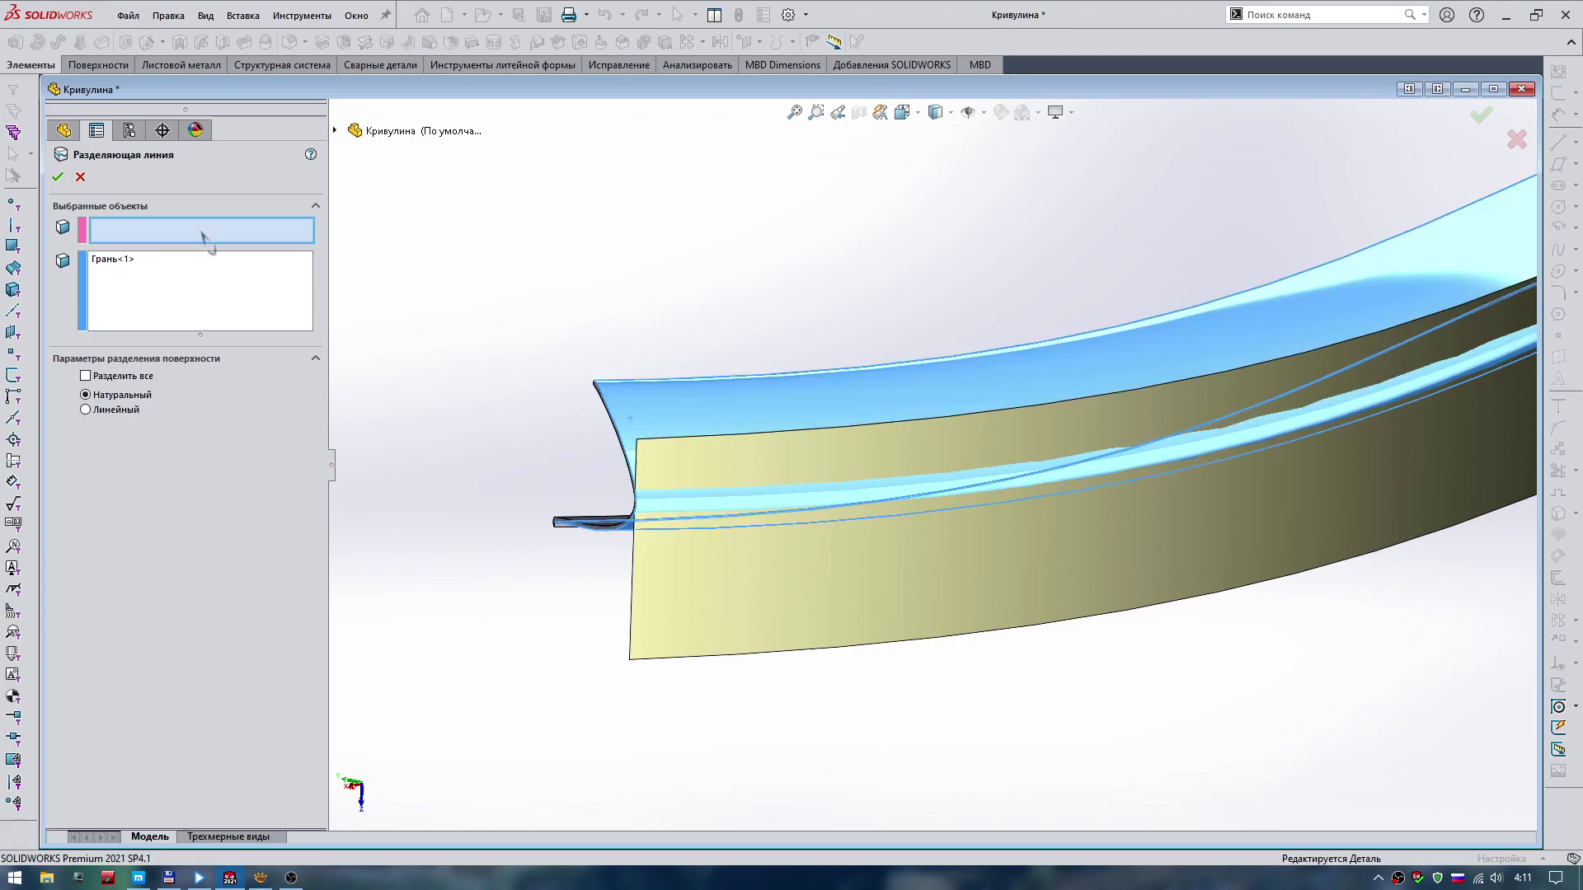
left_click(676, 585)
right_click(676, 587)
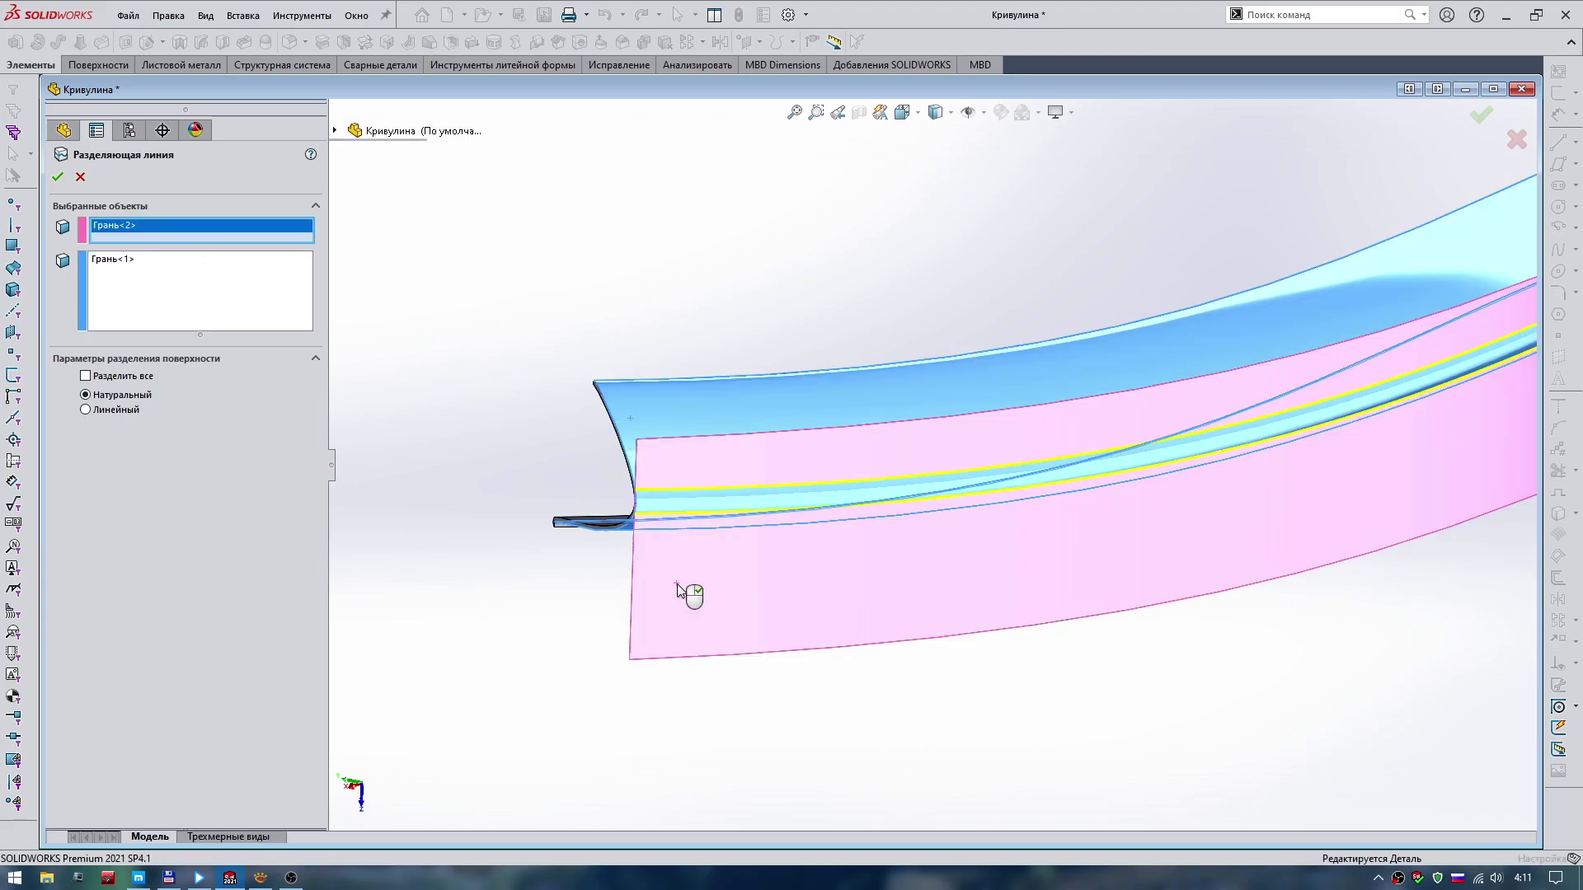
Hide the extruded surface body and orbit to select the split top face.
scroll(659, 511, "down", 3)
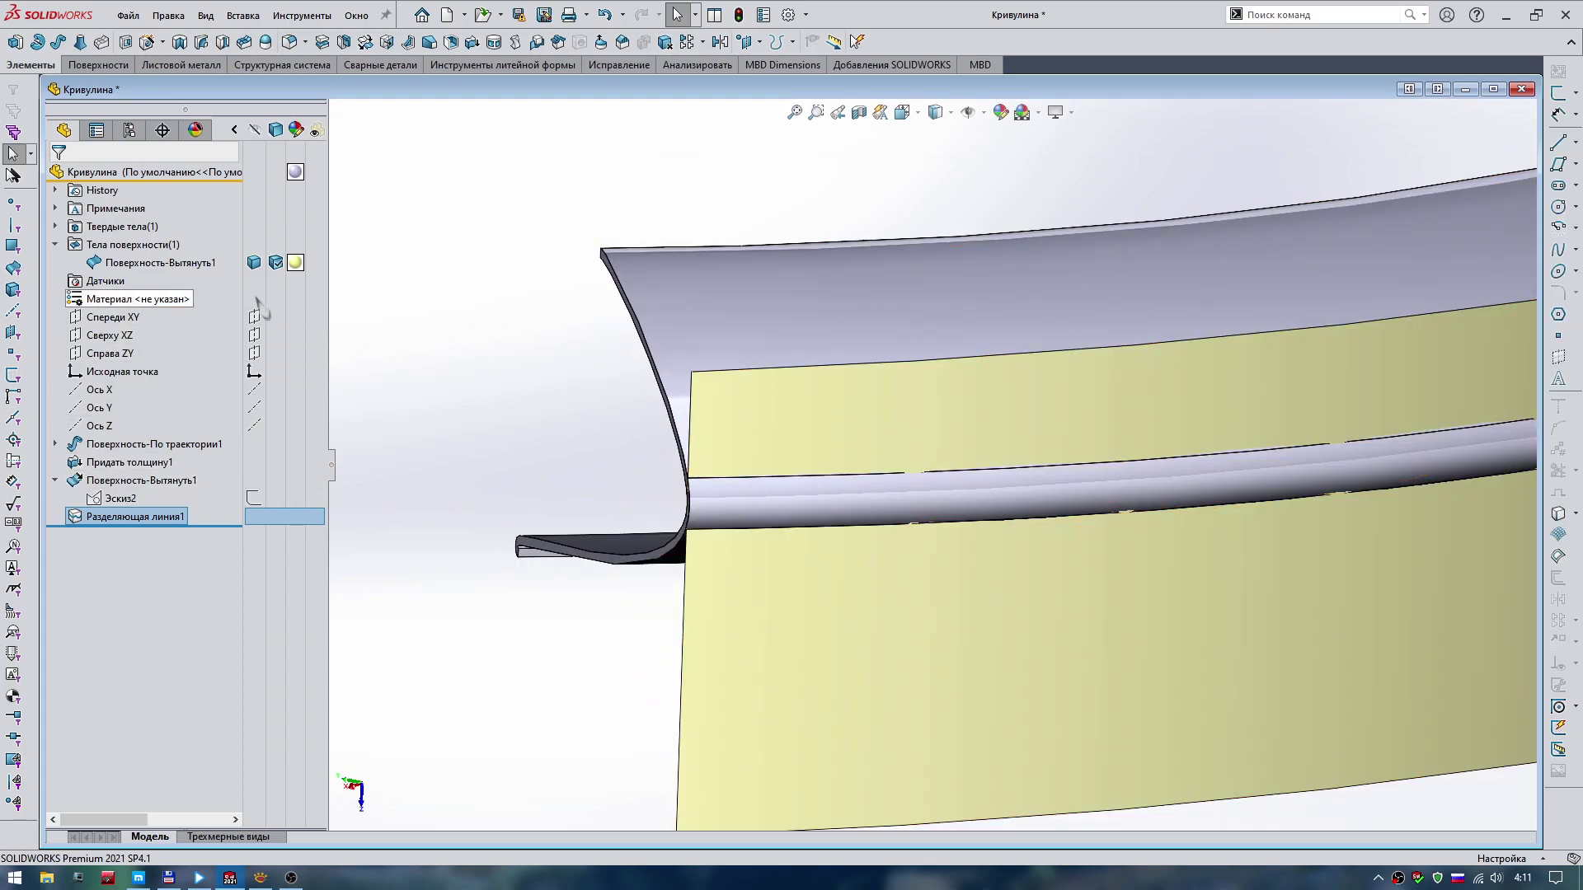
left_click(157, 262)
left_click(264, 254)
mouse_move(657, 529)
middle_mouse_down()
mouse_move(961, 516)
mouse_move(934, 476)
middle_mouse_up()
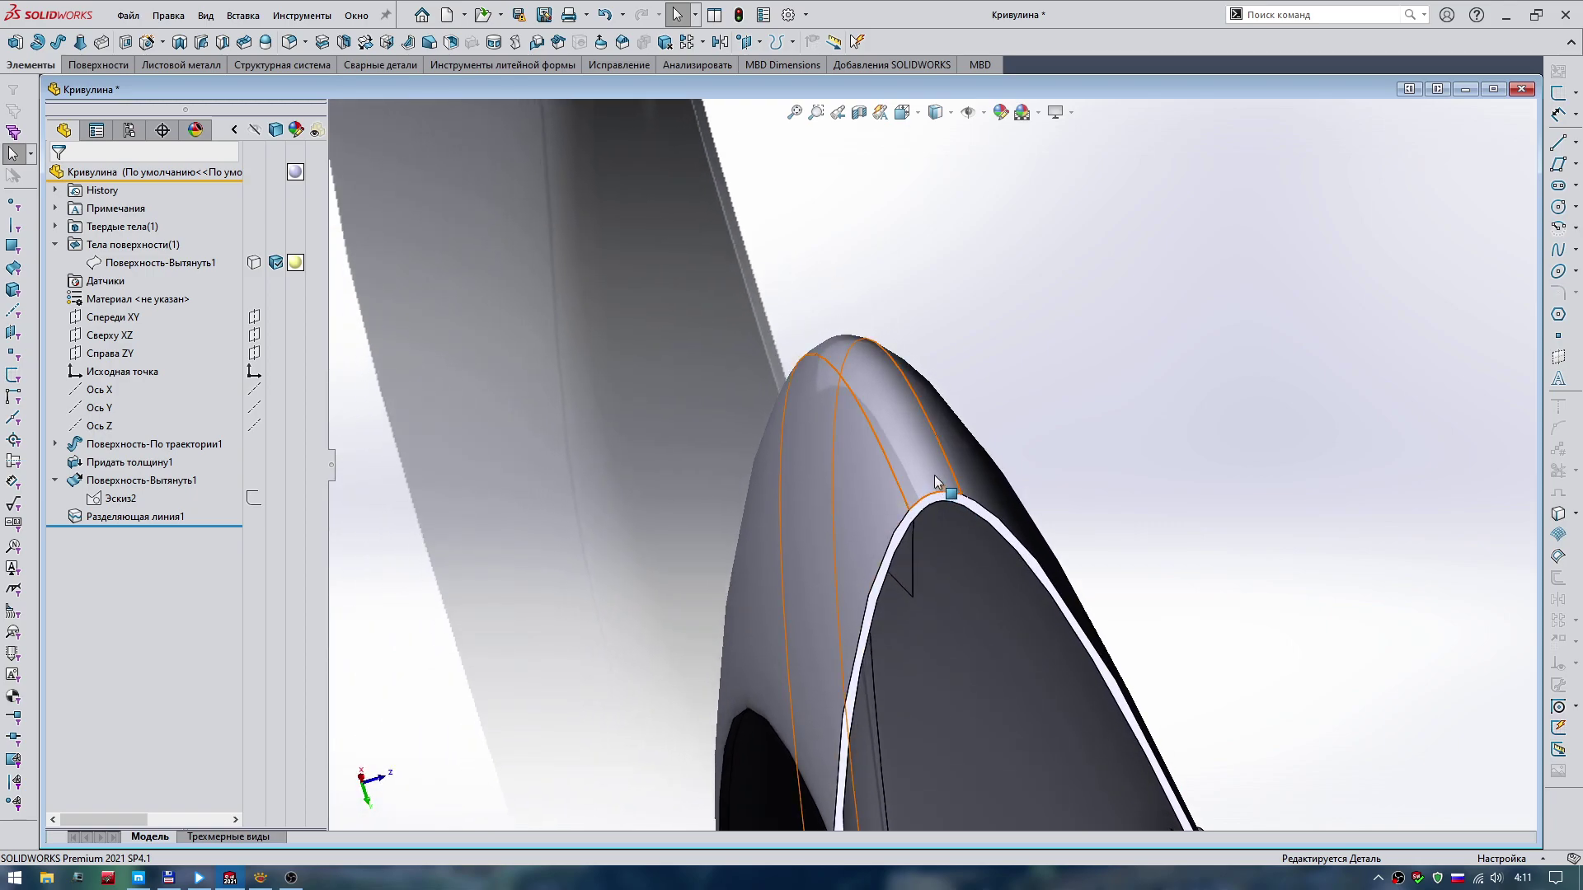
left_click(934, 476)
right_click_drag(1171, 377, 1224, 423)
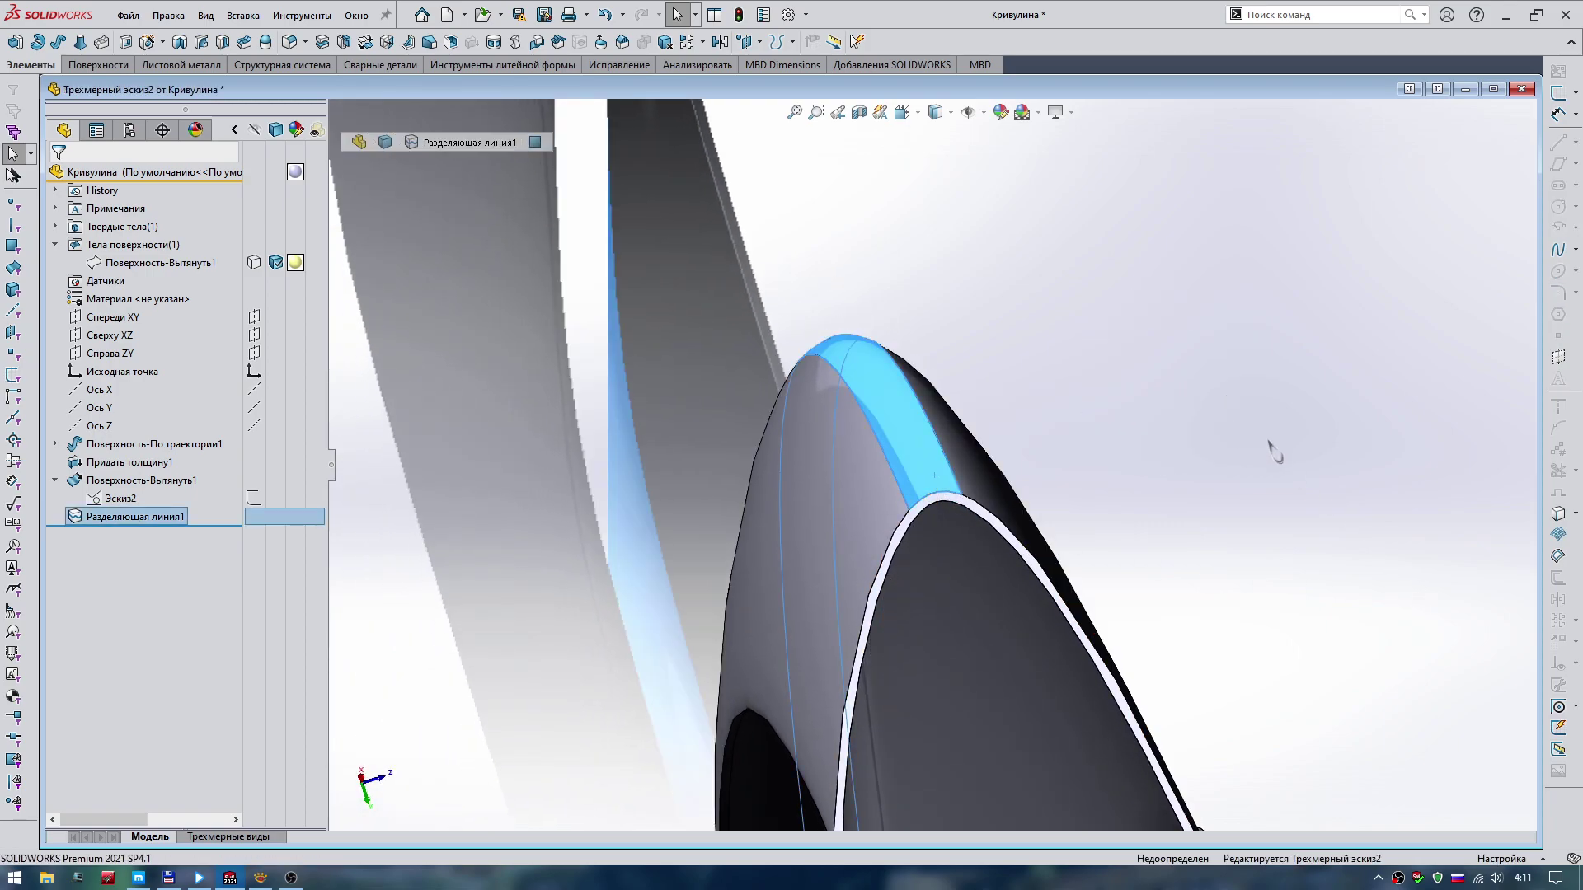
Create face curves on the split face, disable the second direction, and keep one lengthwise curve.
left_click(1558, 534)
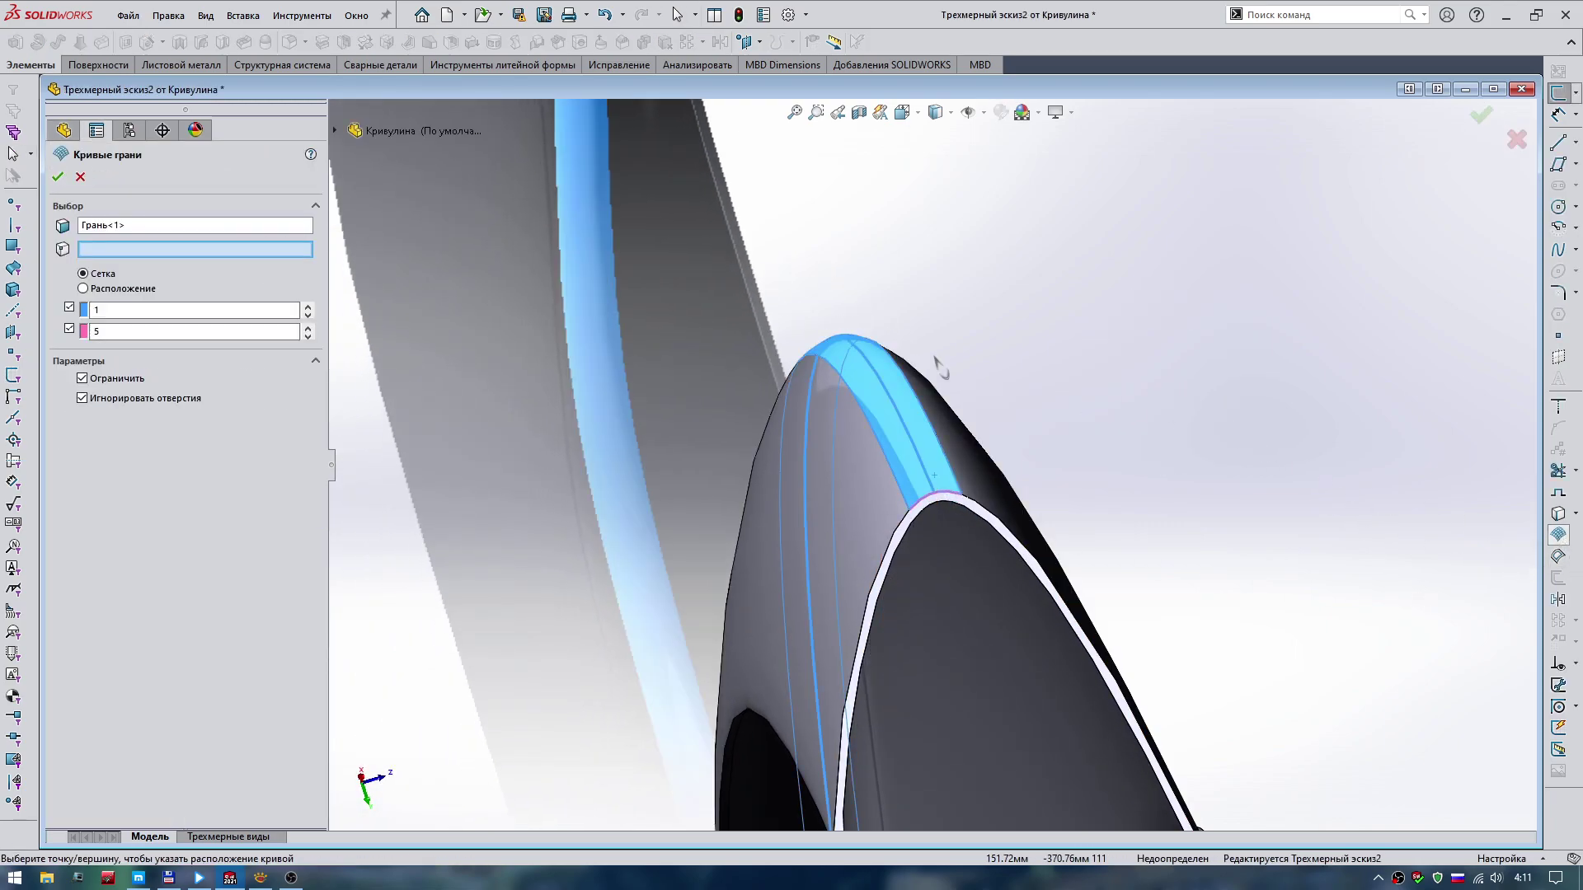
key("ctrl+shift+z")
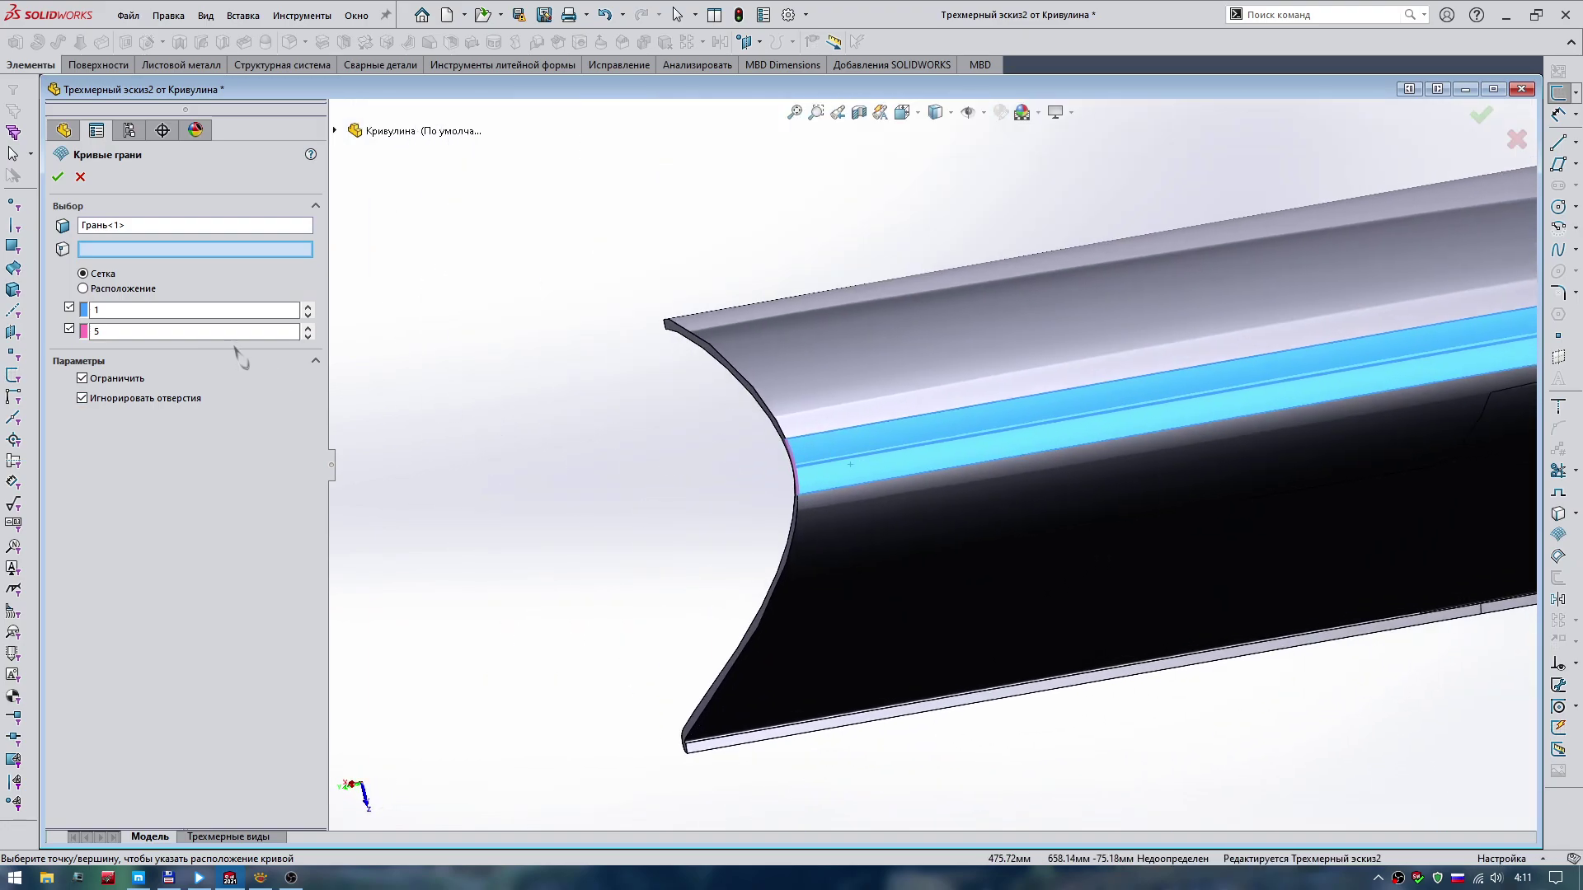
left_click(308, 306)
left_click(307, 307)
key("ctrl+shift+z")
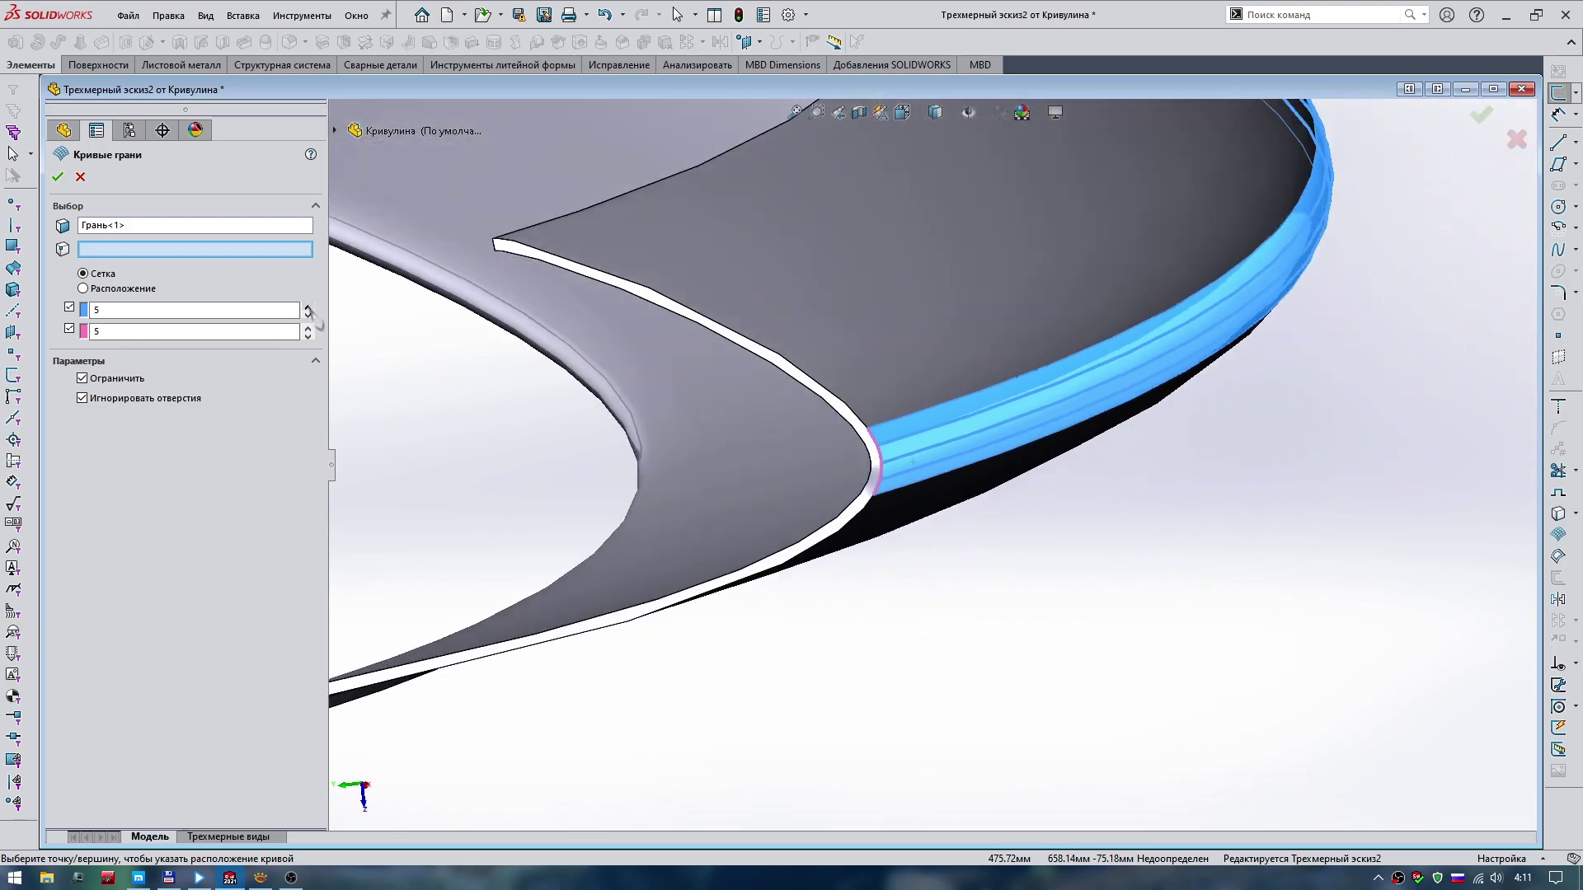
key("ctrl+shift+z")
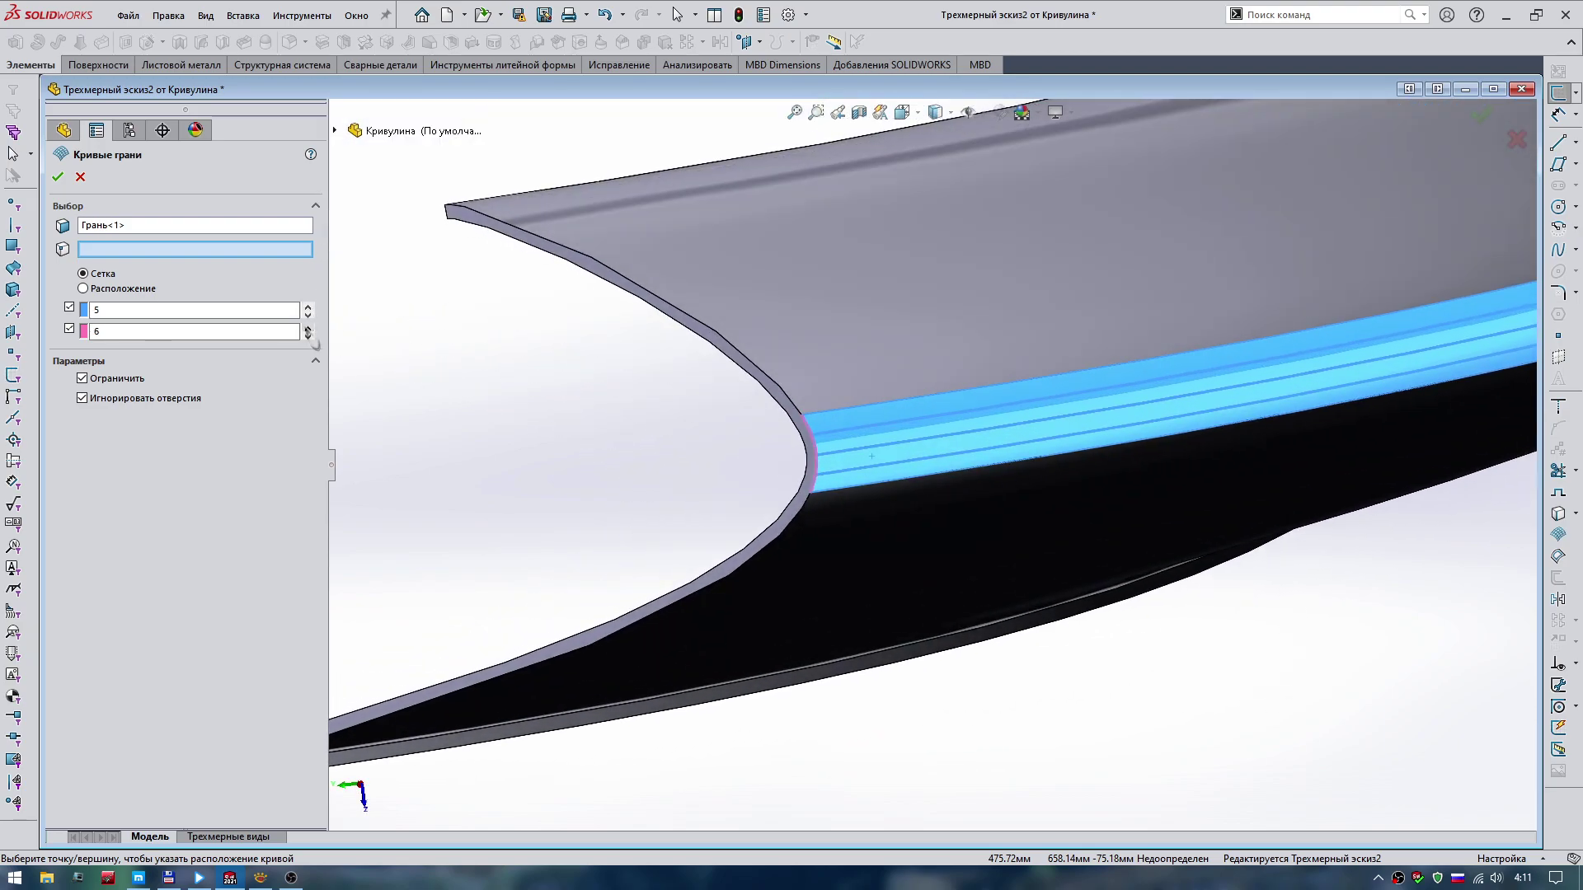
left_click(308, 328)
key("ctrl+shift+z")
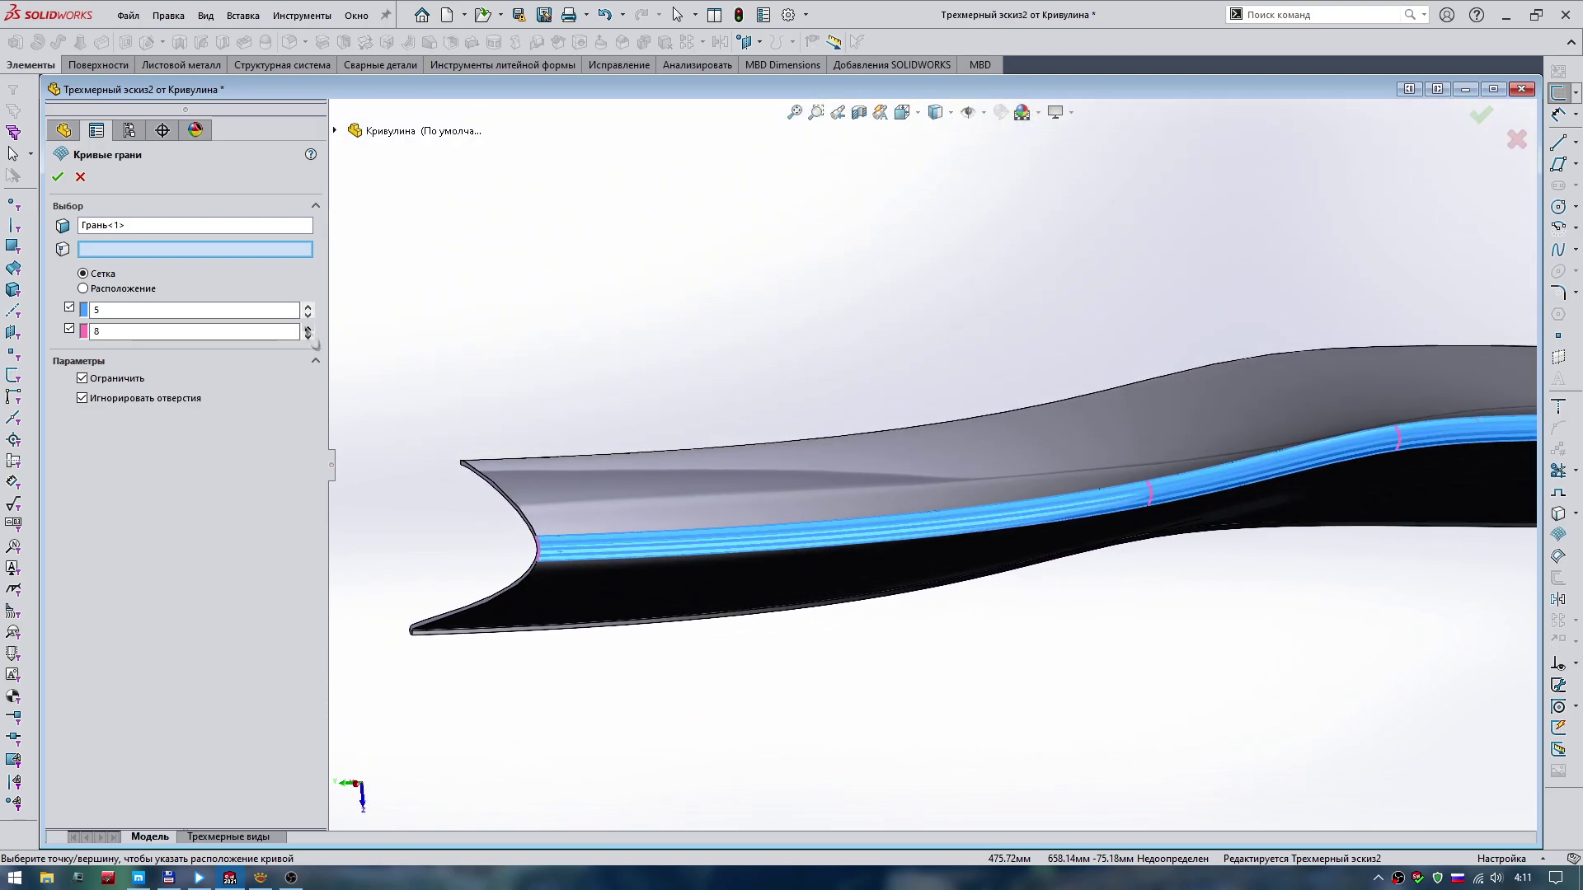
left_click(70, 329)
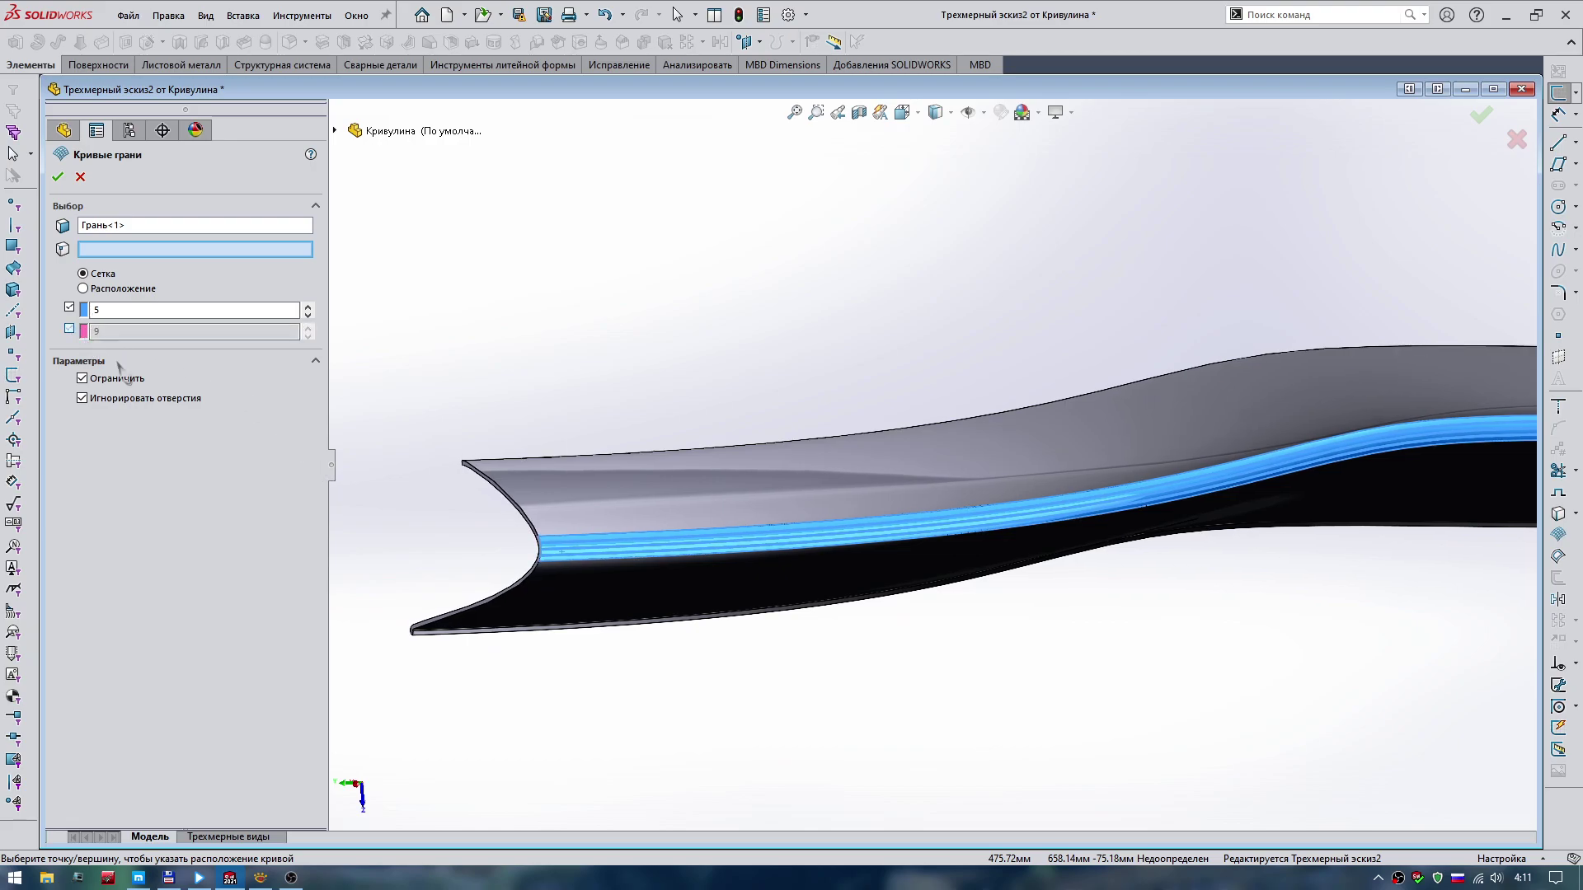
left_click(309, 314)
left_click(308, 315)
left_click(309, 314)
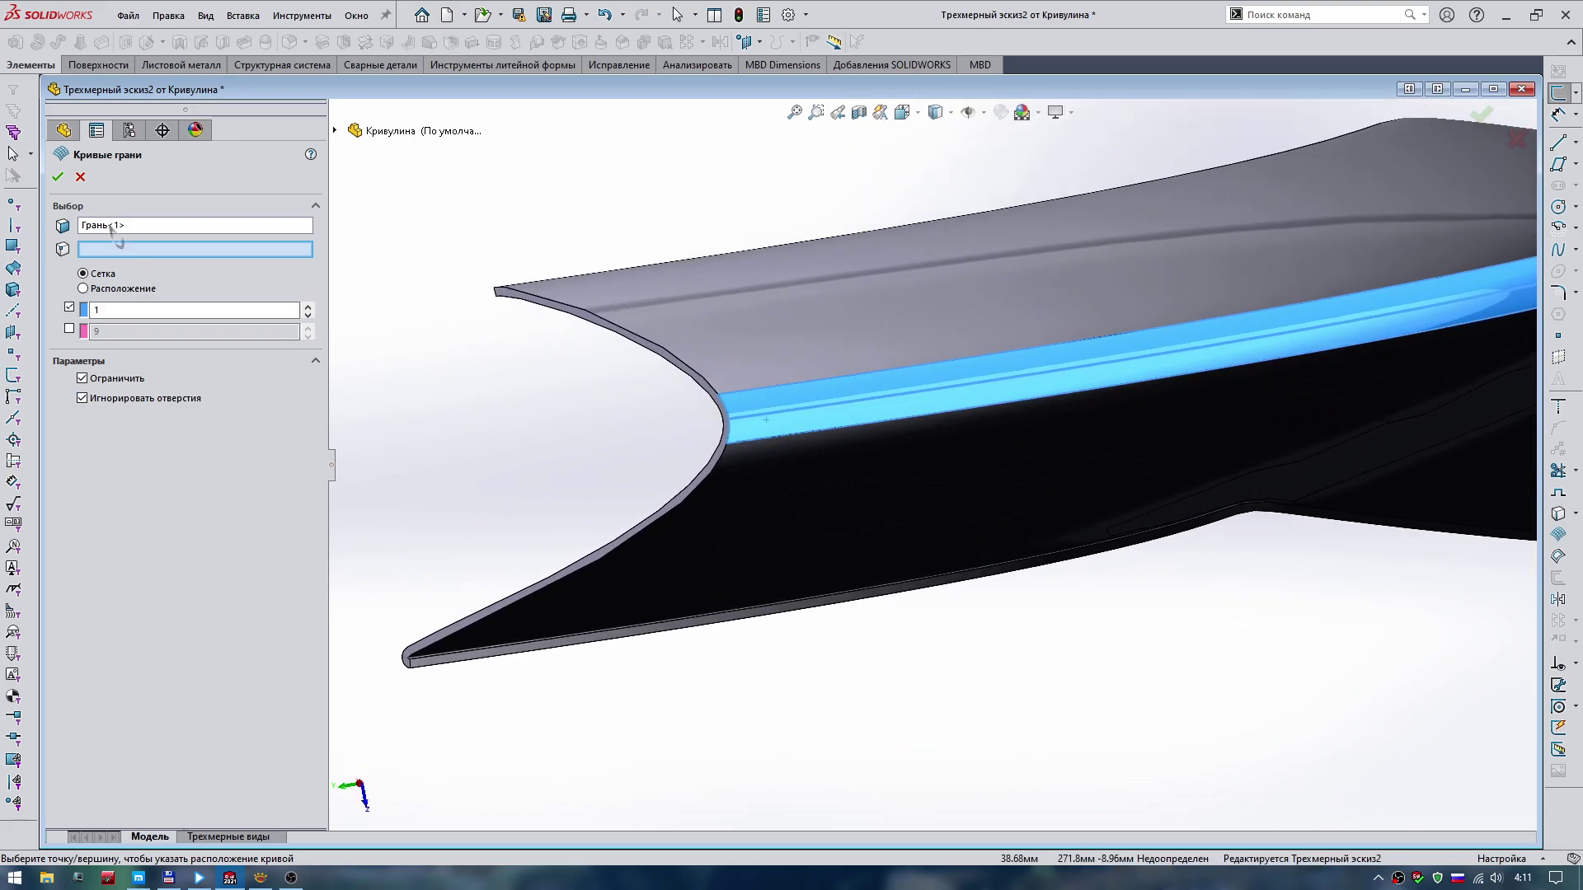
key("Return")
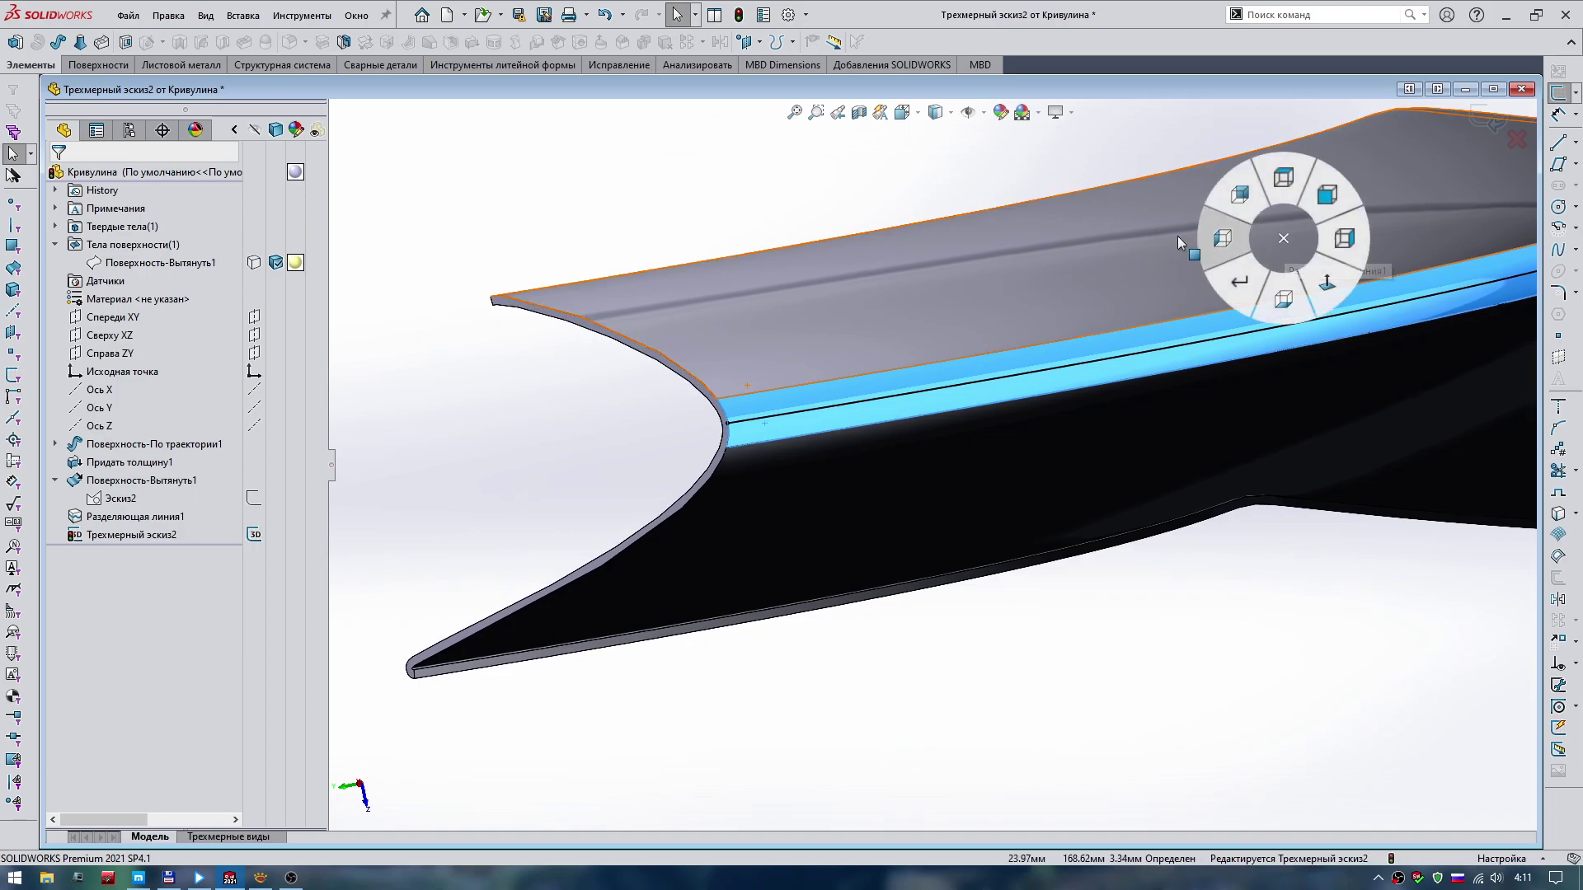
Orbit around the model, inspect the extracted curve, and exit the 3D sketch.
right_click_drag(1294, 233, 1187, 238)
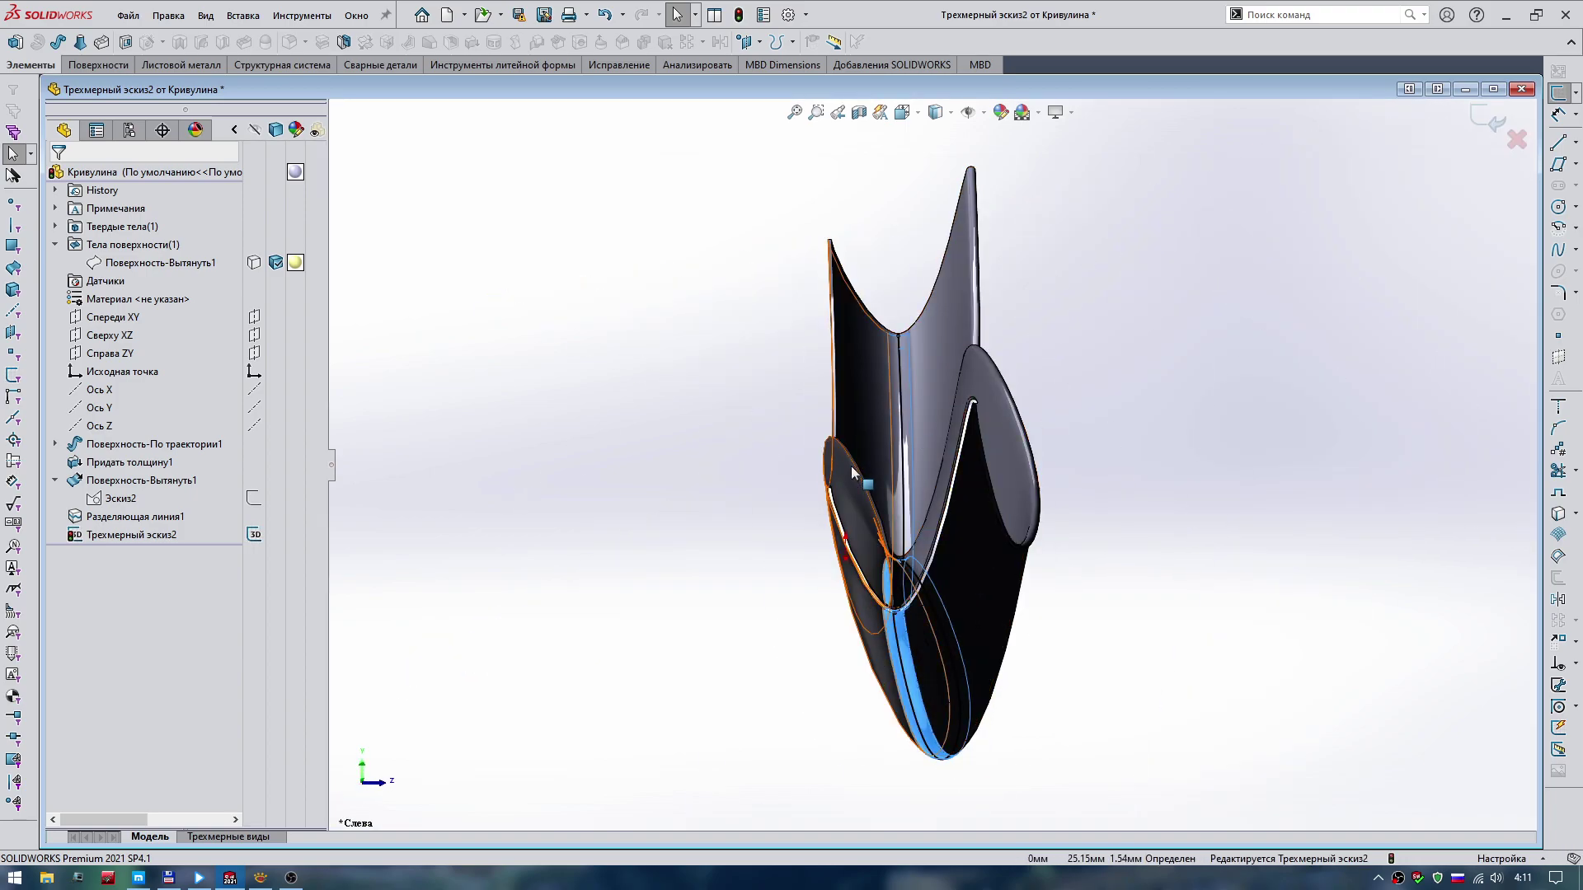
right_click_drag(881, 455, 881, 412)
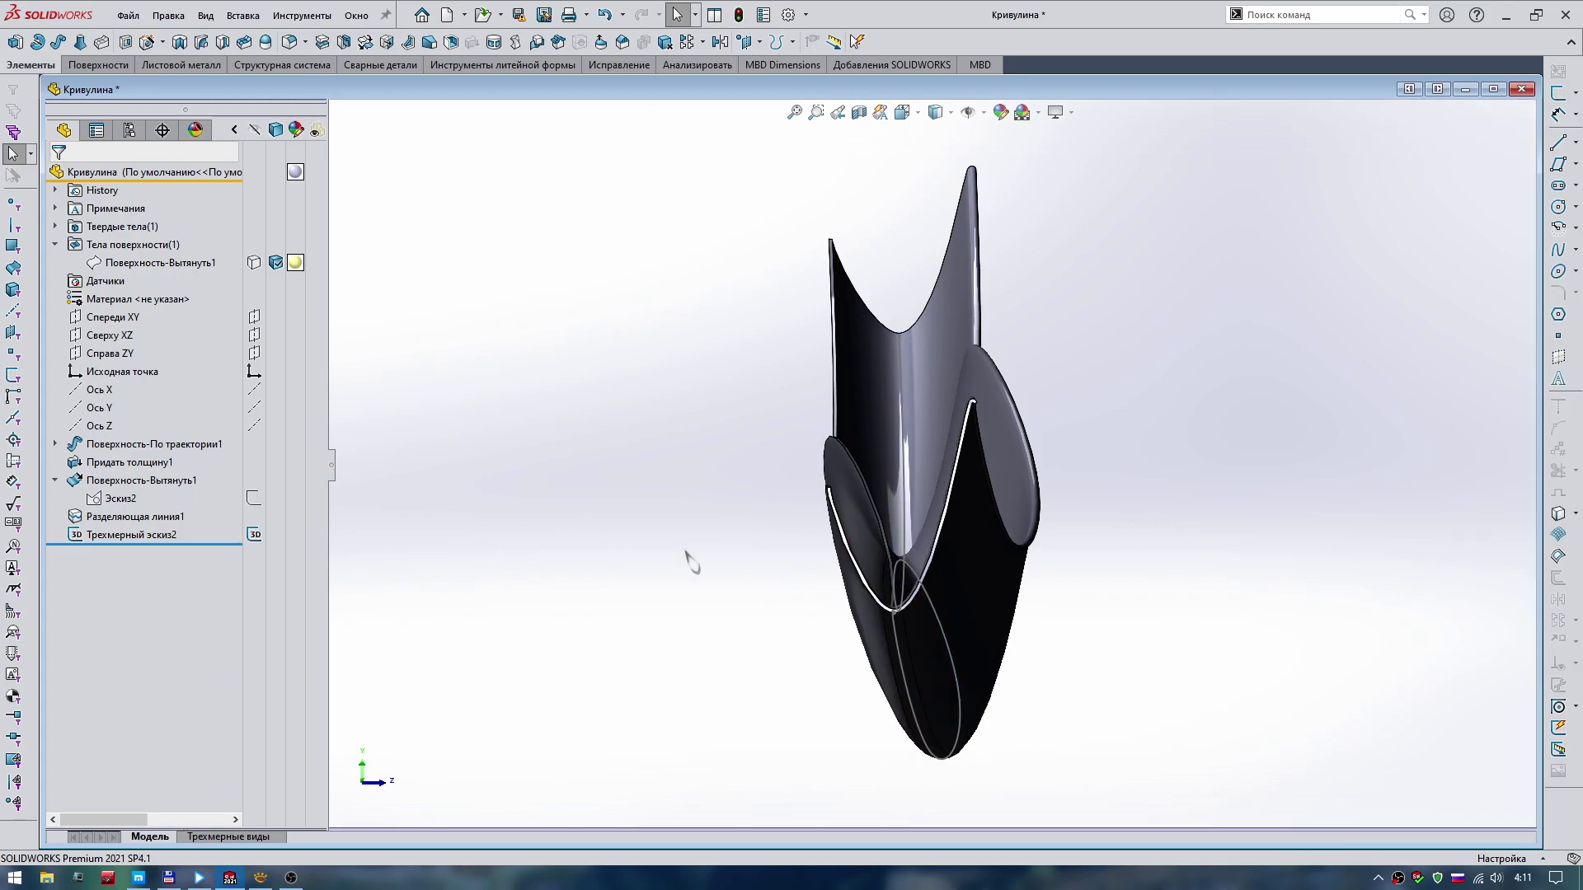
mouse_move(730, 569)
middle_mouse_down()
mouse_move(890, 705)
mouse_move(1203, 696)
middle_mouse_up()
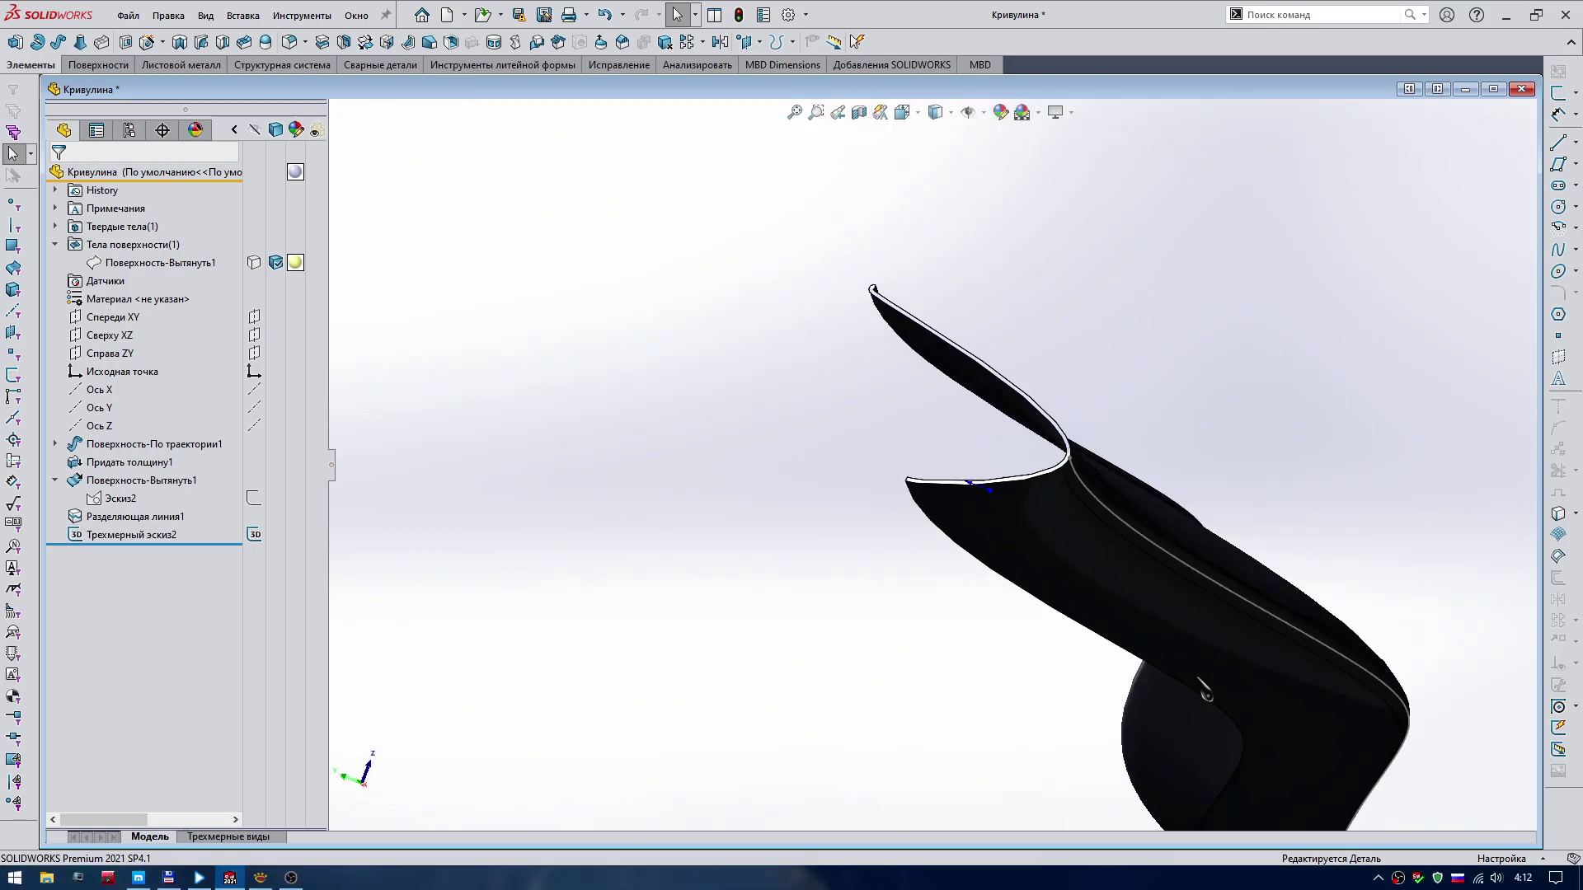
middle_click_drag(1203, 697, 1187, 668)
left_click(132, 534)
left_click(162, 491)
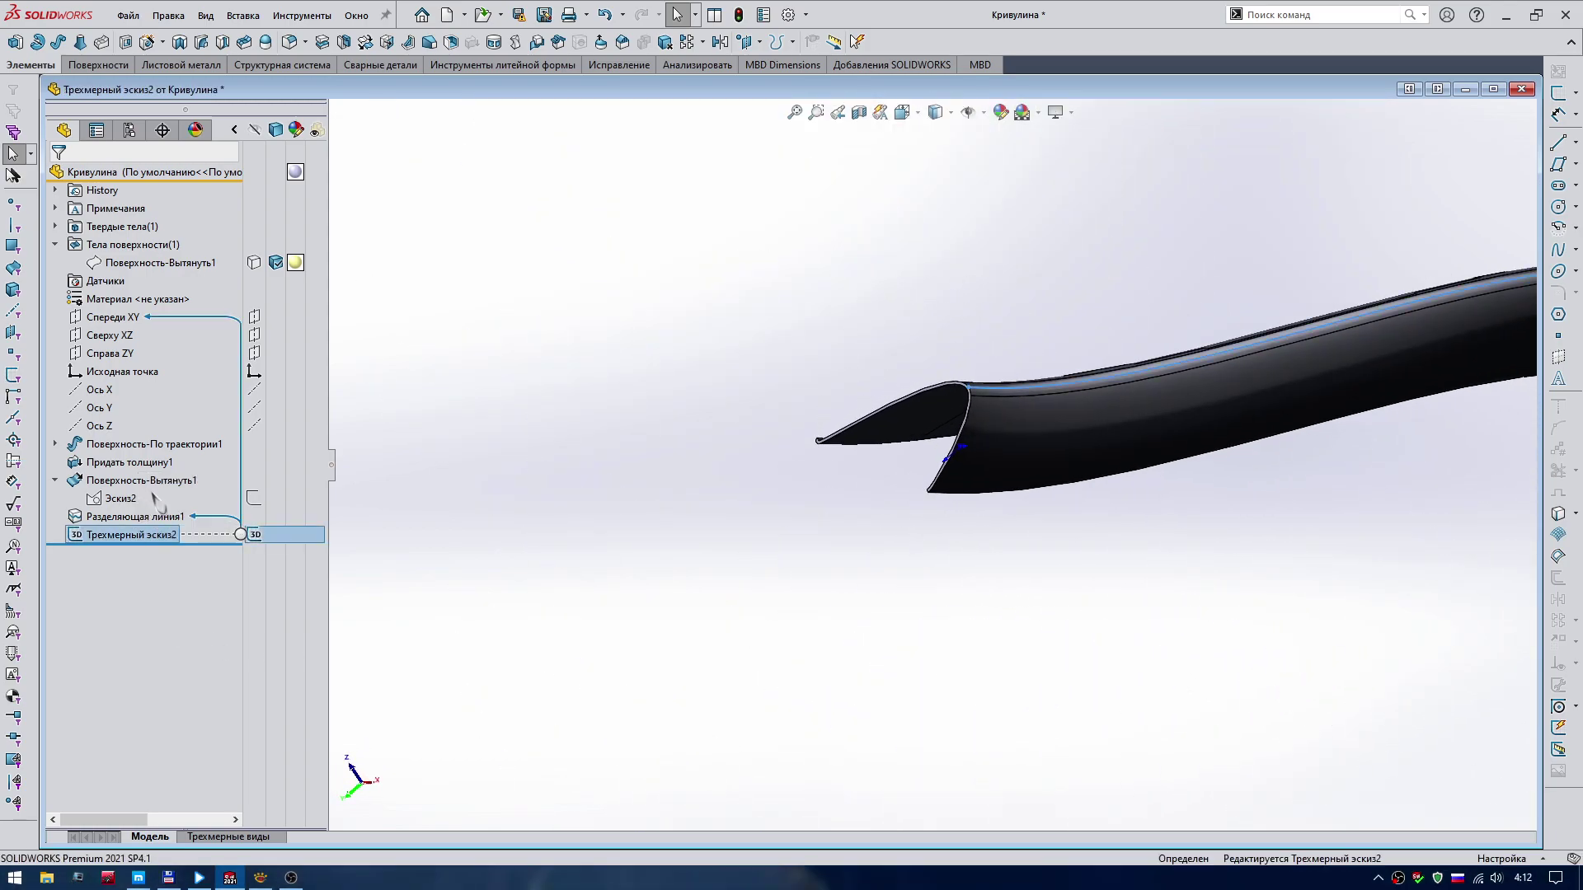
left_click(1064, 389)
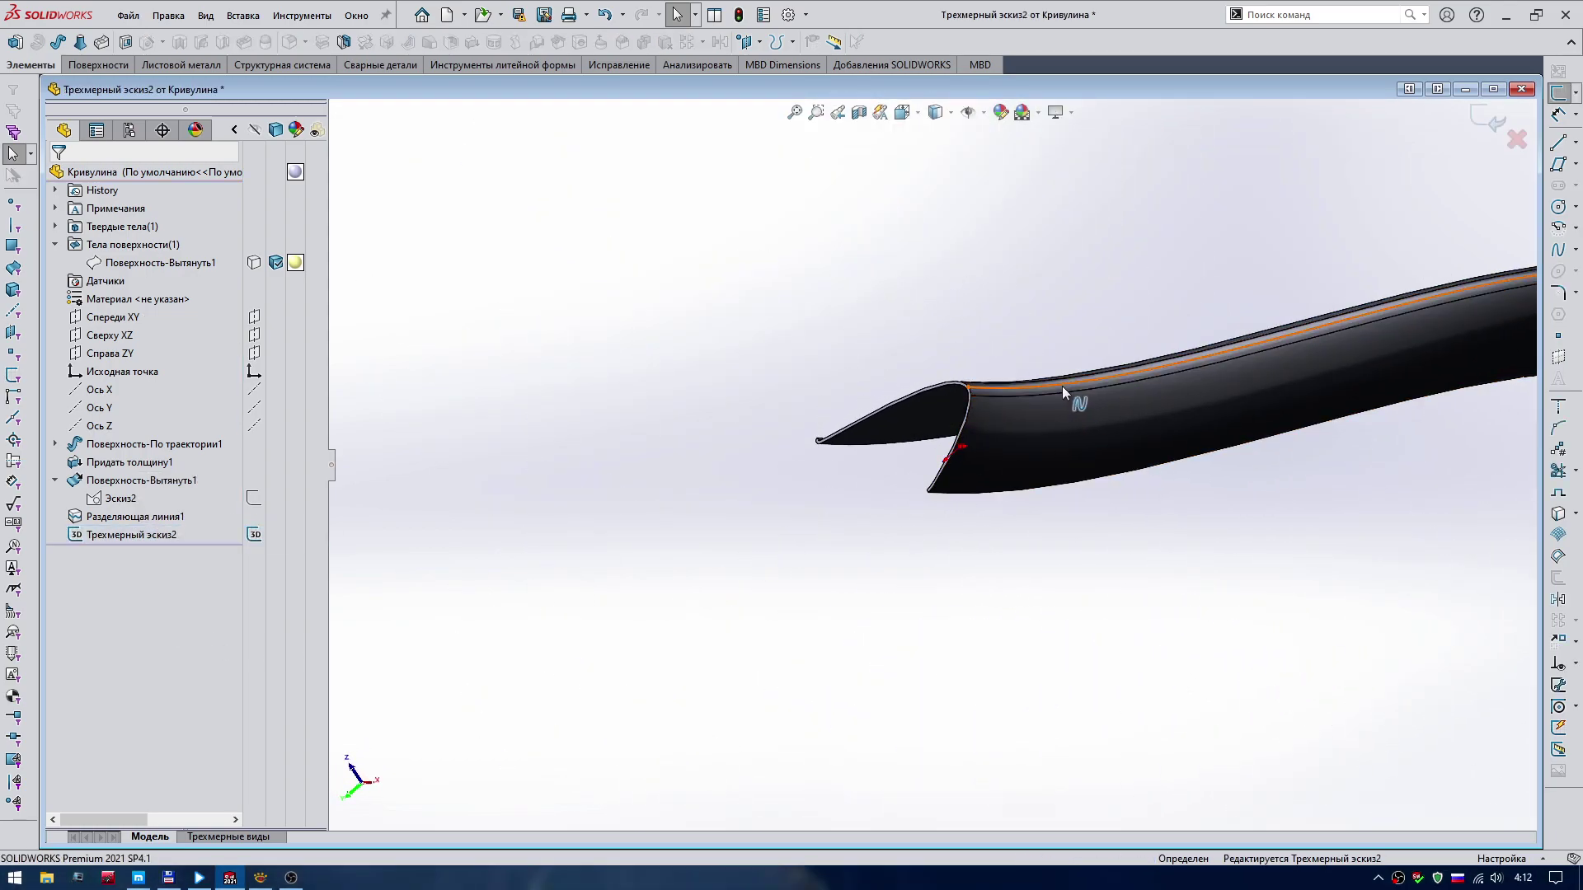
left_click(1513, 146)
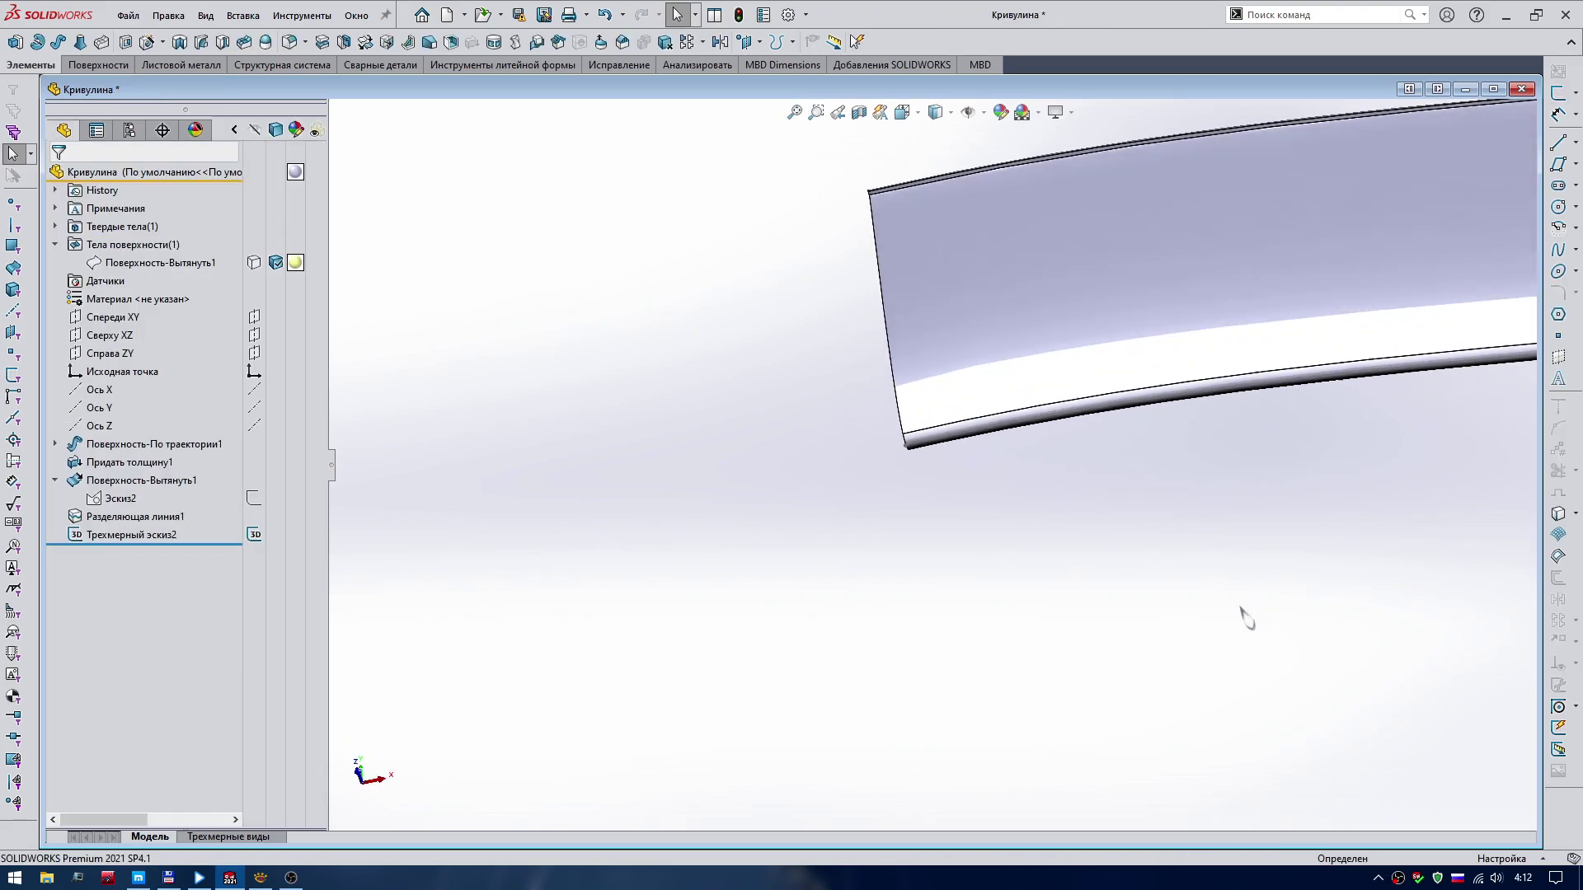
Set Трехмерный эскиз2's sketch colour to magenta (RGB 223, 39, 255).
right_click(120, 537)
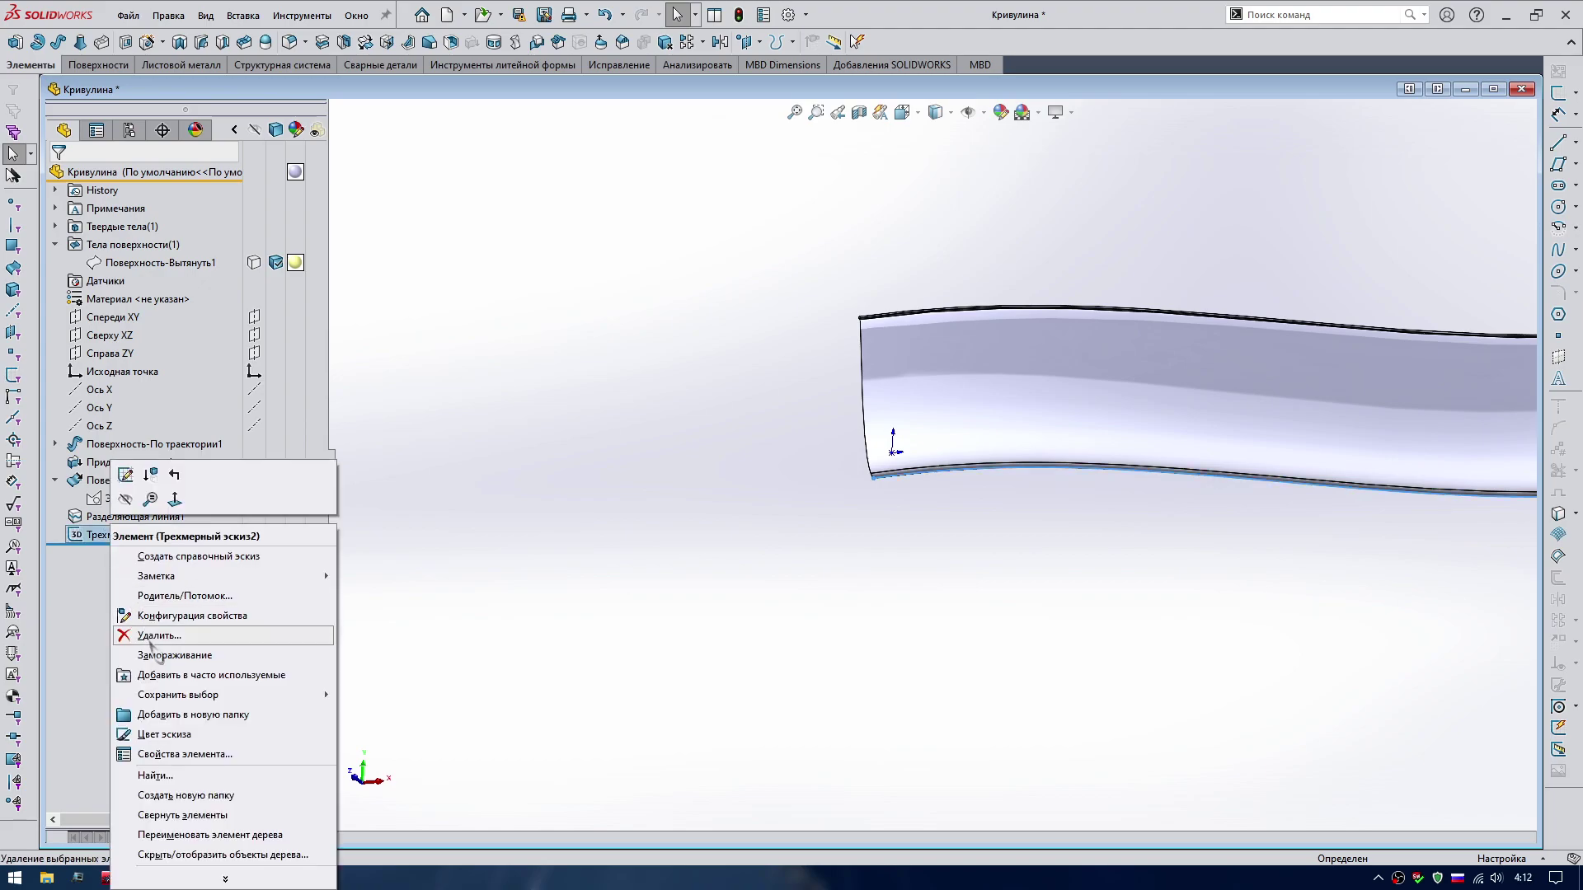
left_click(181, 735)
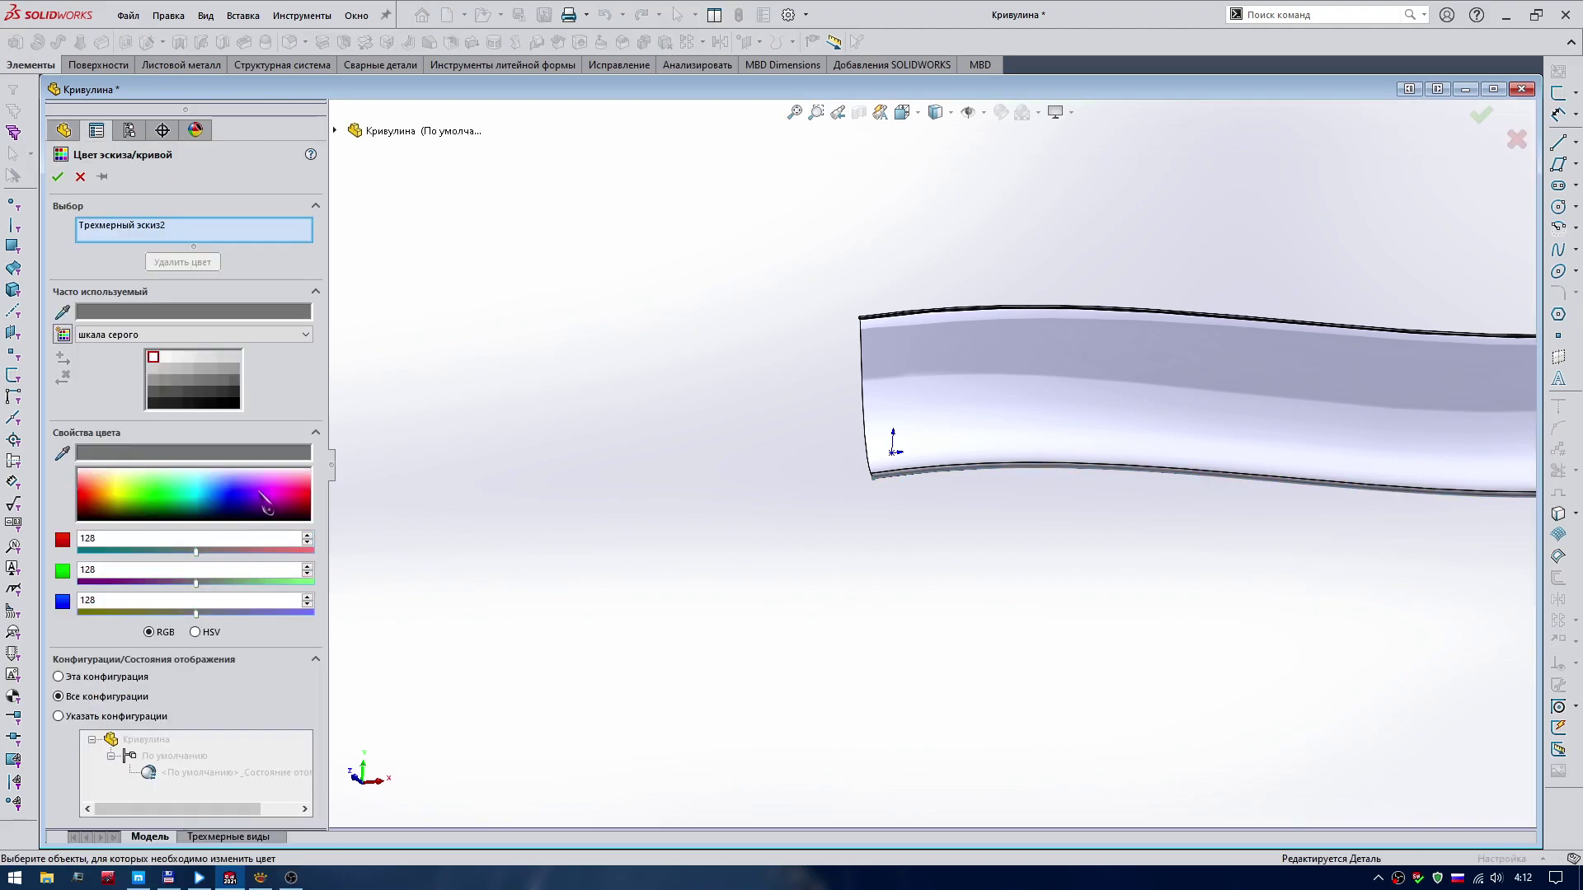
left_click(269, 493)
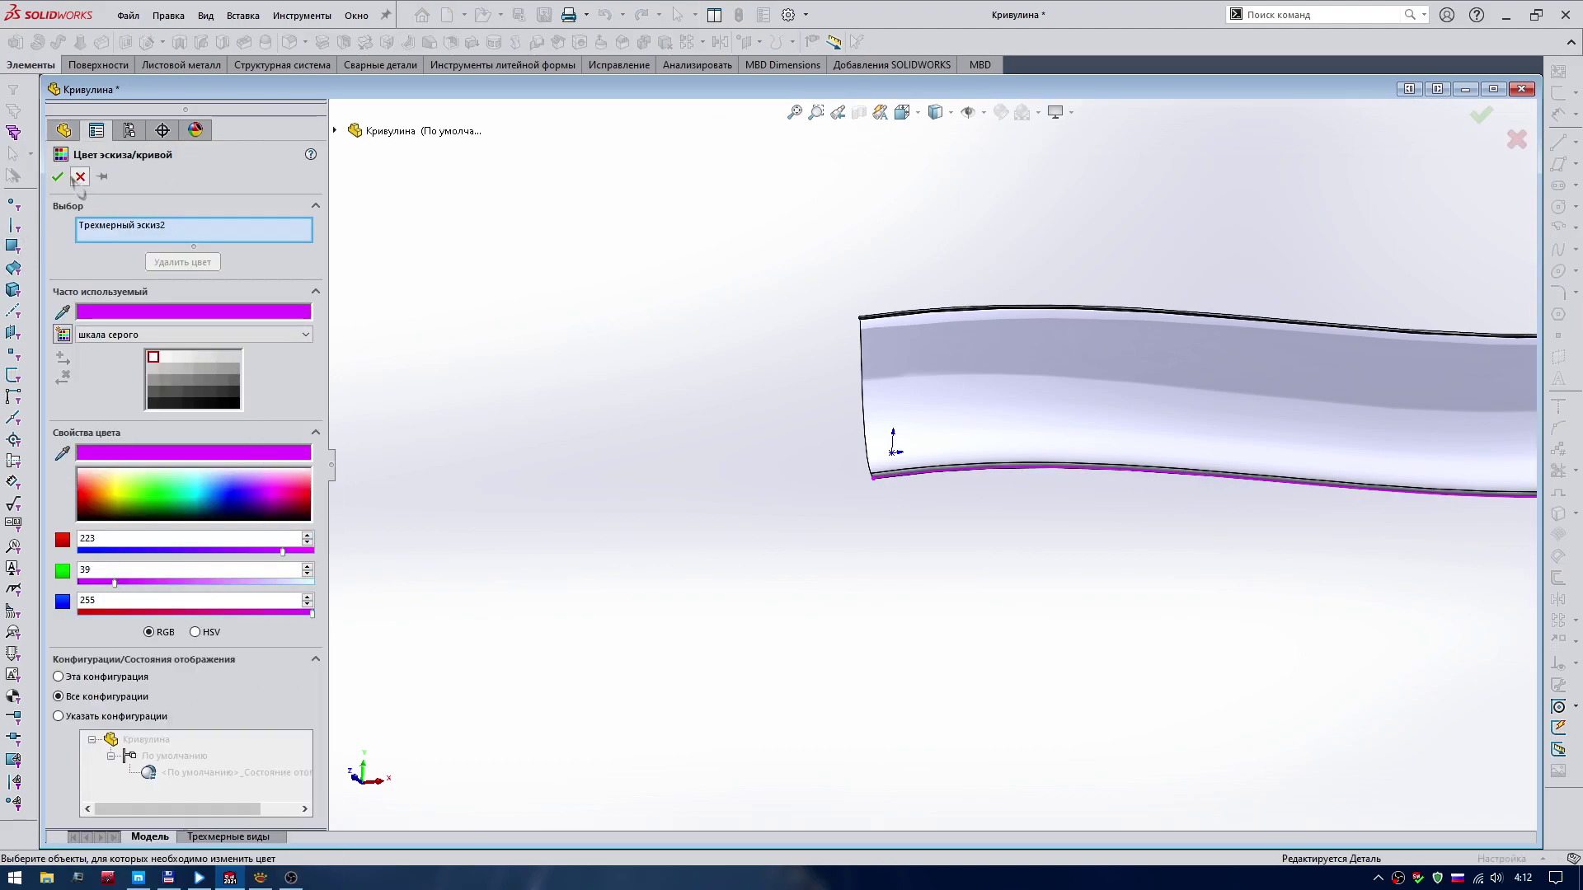
key("Return")
key("Left")
key("Left")
key("Left")
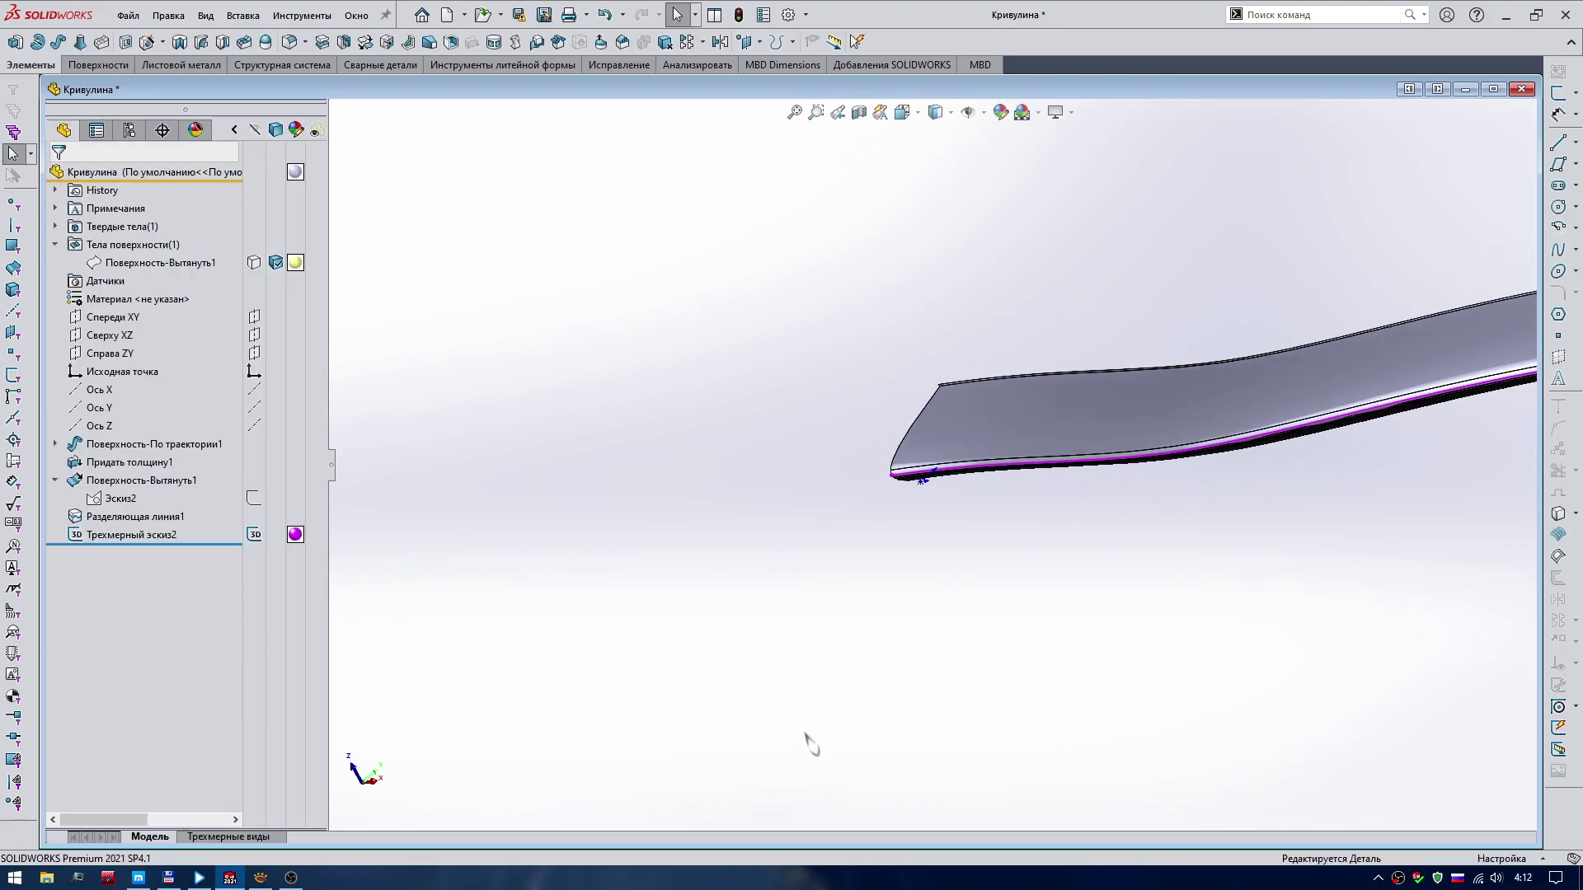
key("Left")
key("Left")
key("Left")
key("Left")
key("Left")
key("Left")
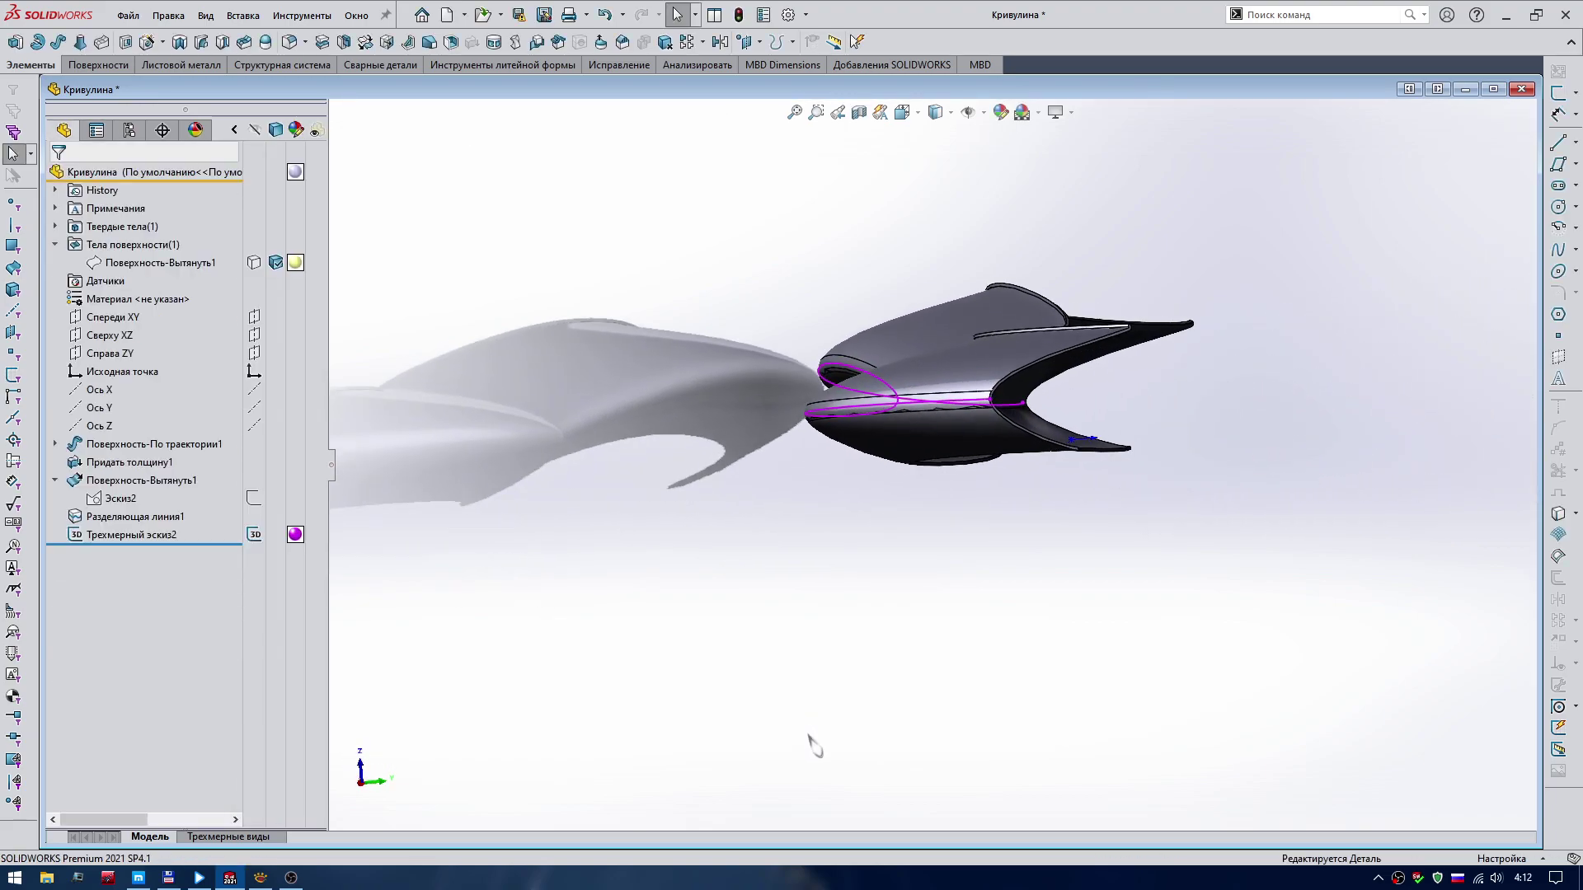
key("Left")
key("Left")
key("Left")
key("Left")
key("Left")
key("Left")
key("Left")
key("Left")
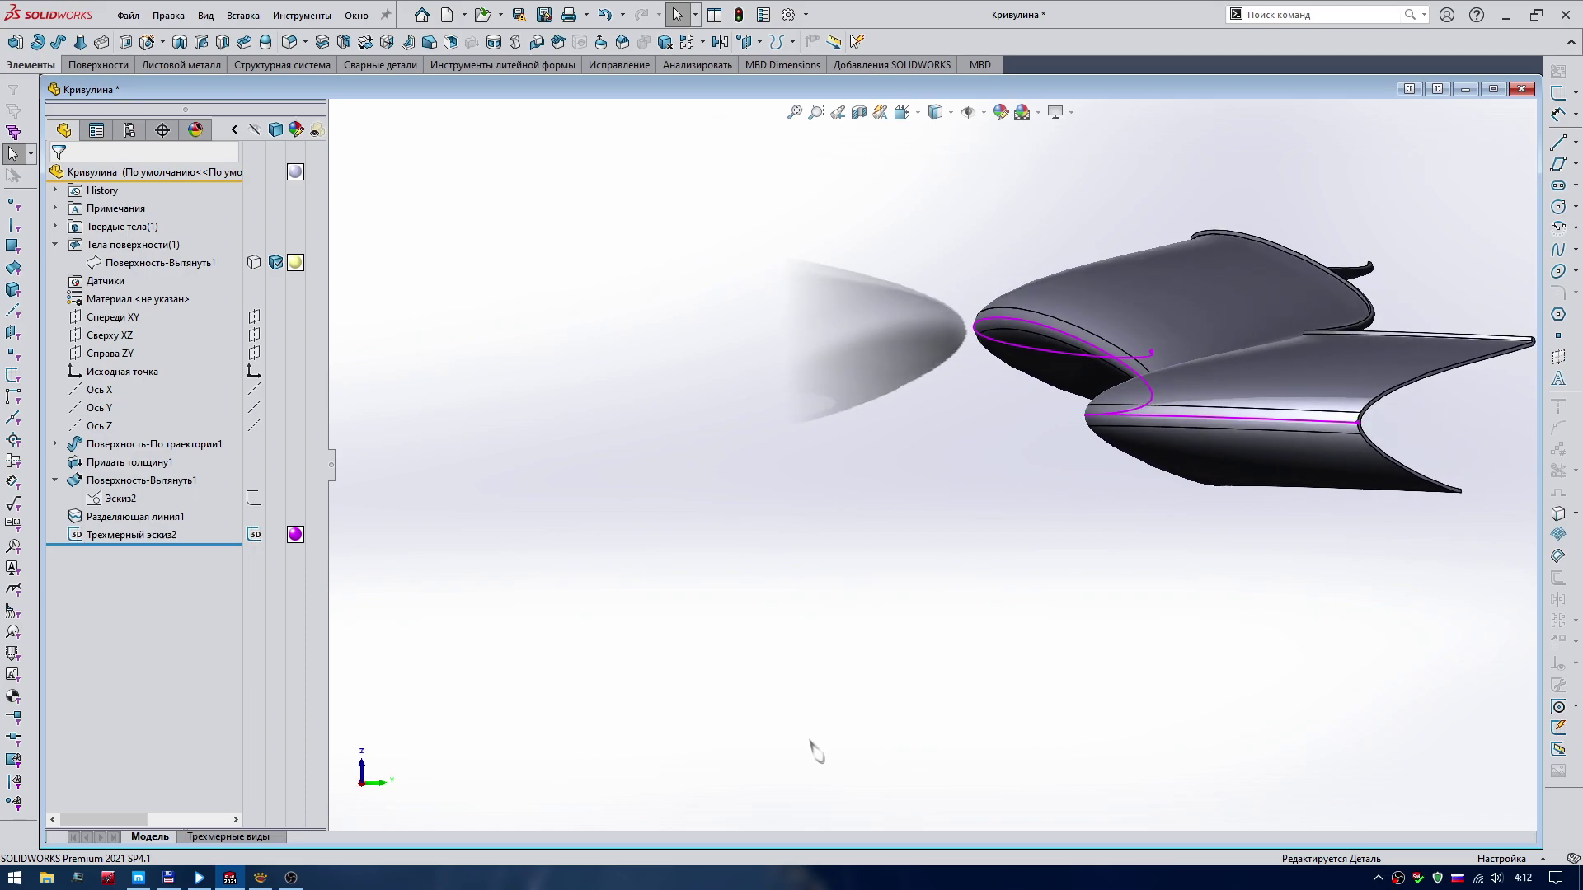
key("Left")
key("Left")
key("Up")
key("Up")
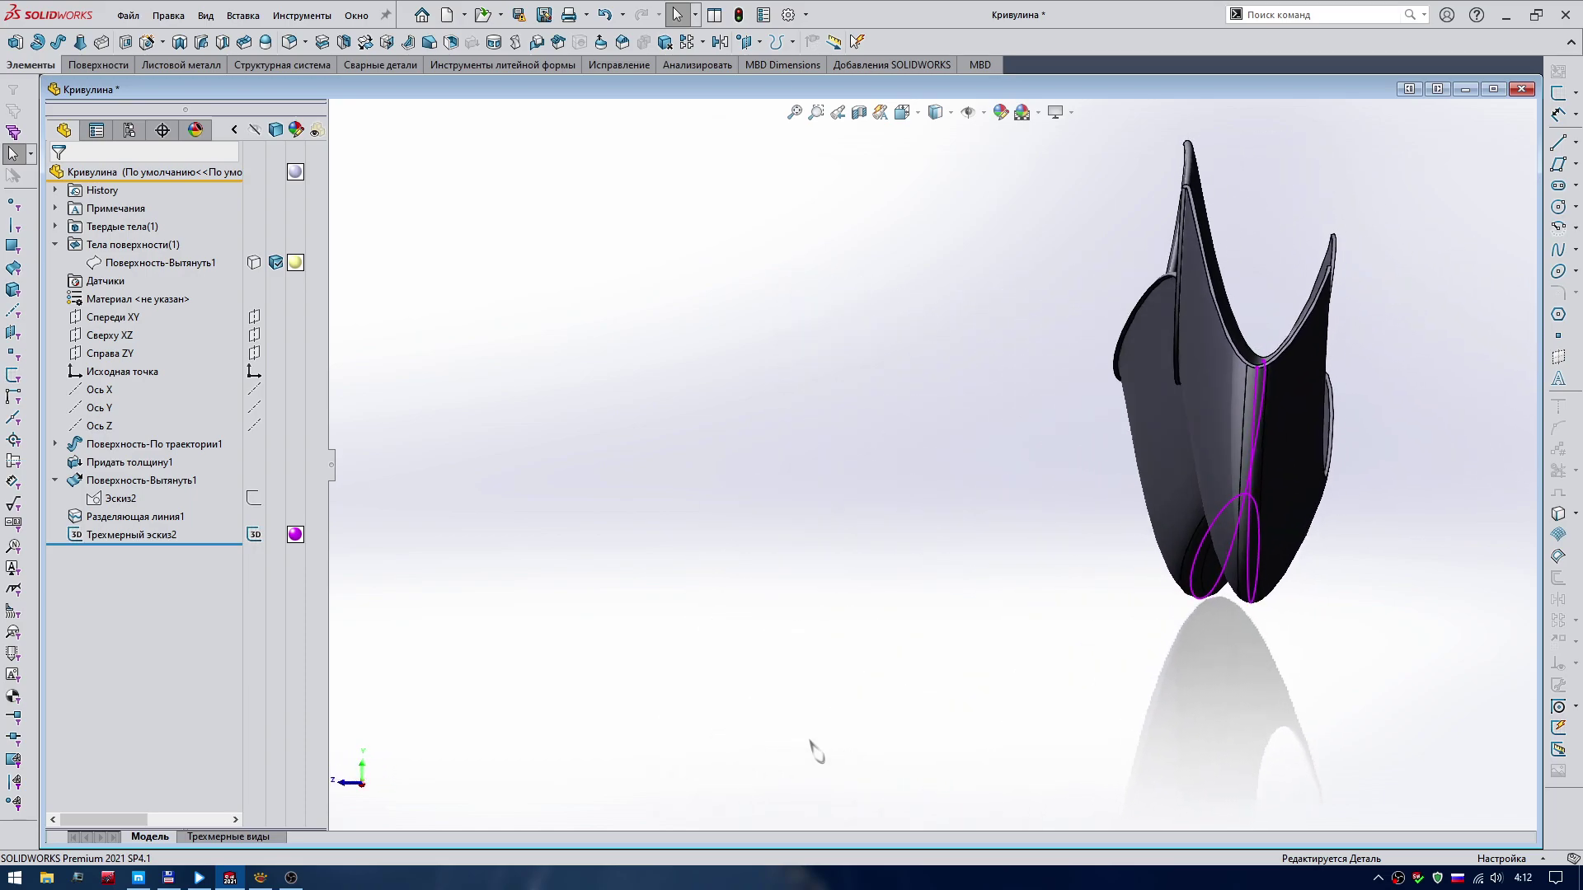